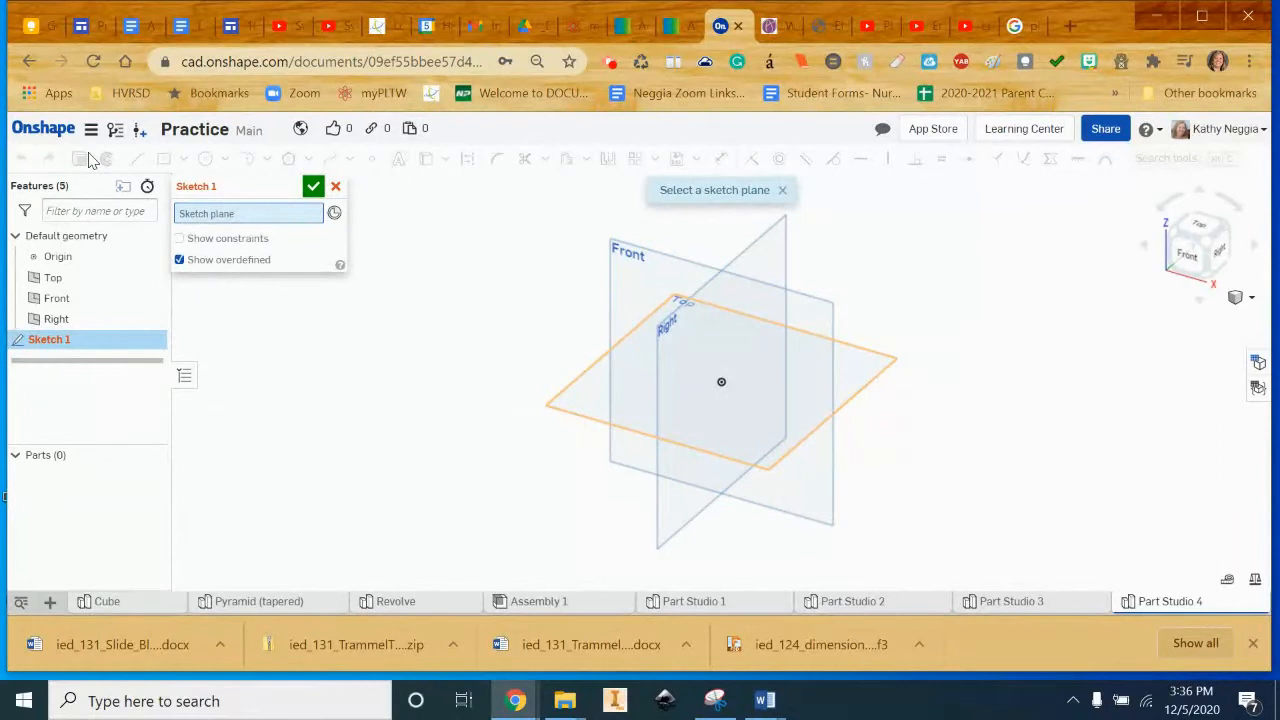
Sketch a six-point S-shaped spline on the Front plane, running from below the origin through the origin to the upper right
left_click(669, 281)
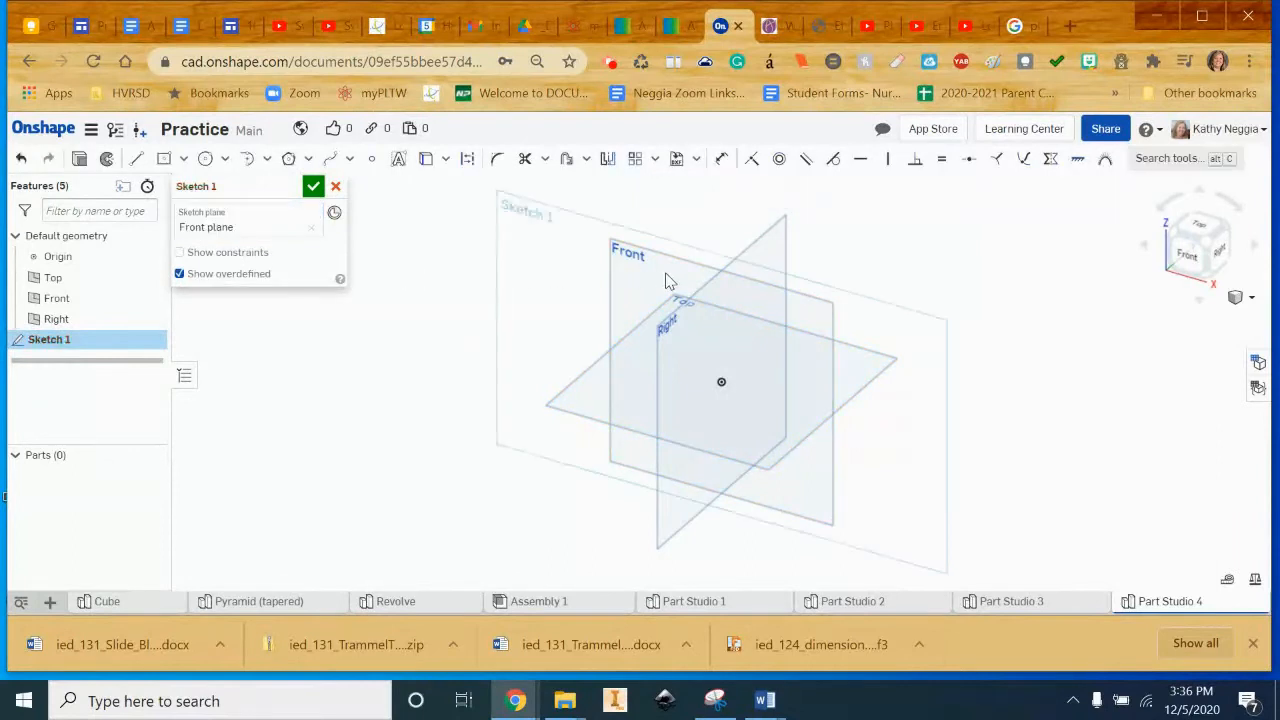
left_click(1190, 252)
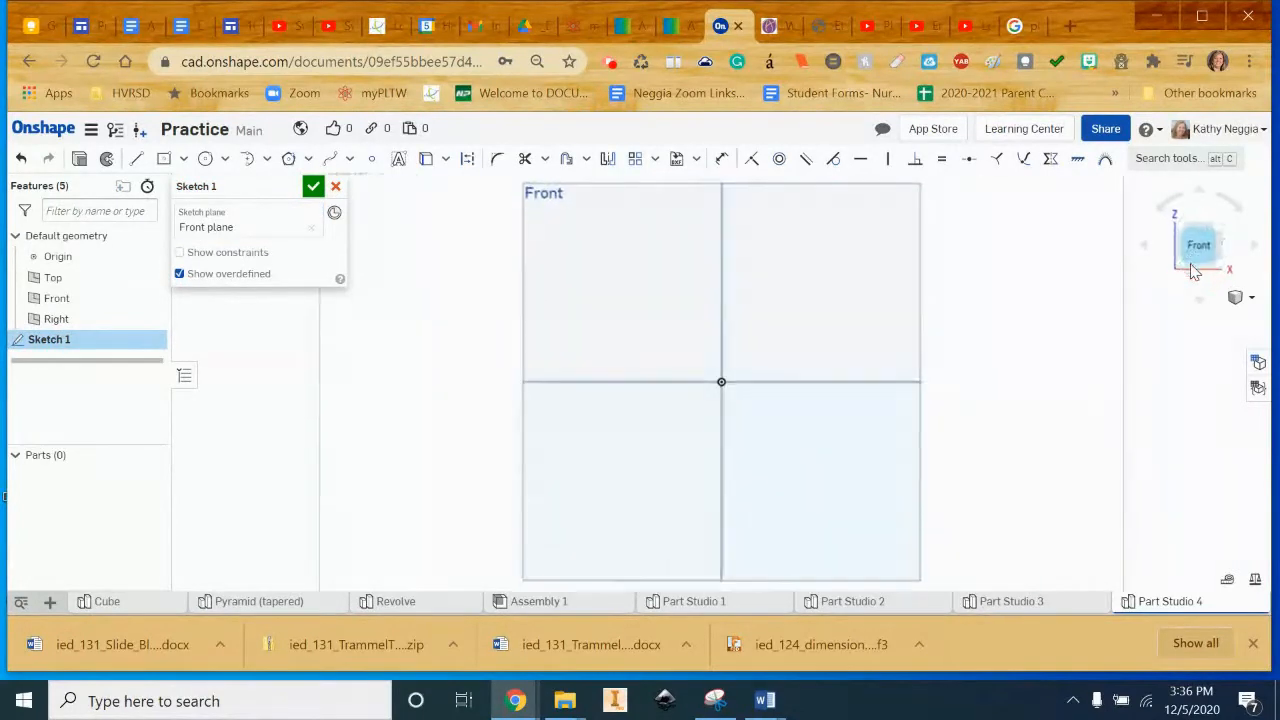
left_click(350, 160)
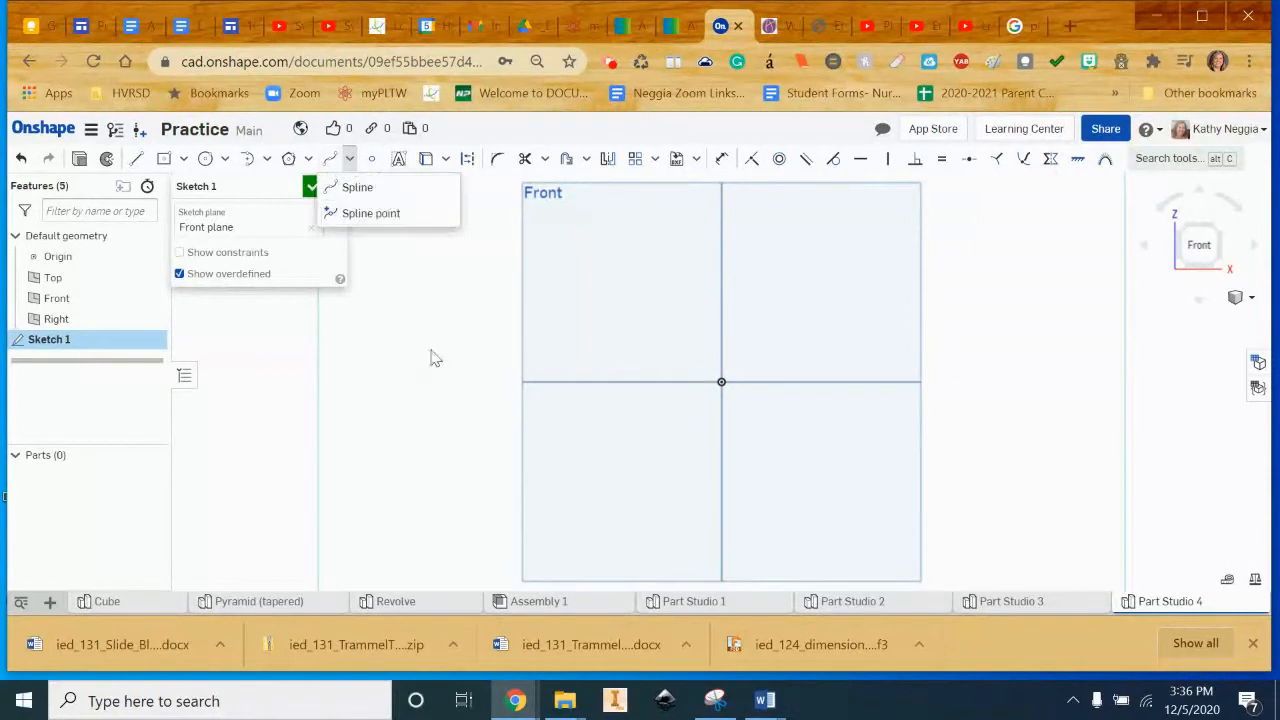
left_click(699, 502)
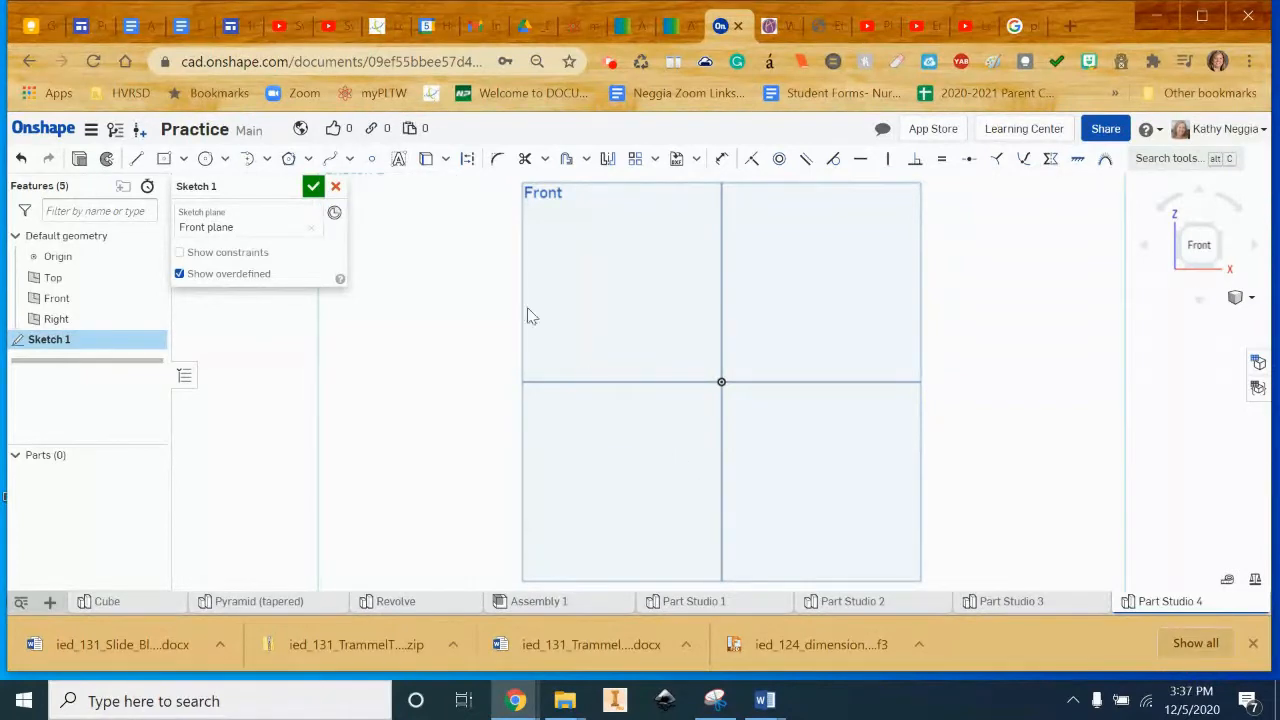
left_click(349, 163)
left_click(343, 184)
left_click(690, 502)
left_click(655, 440)
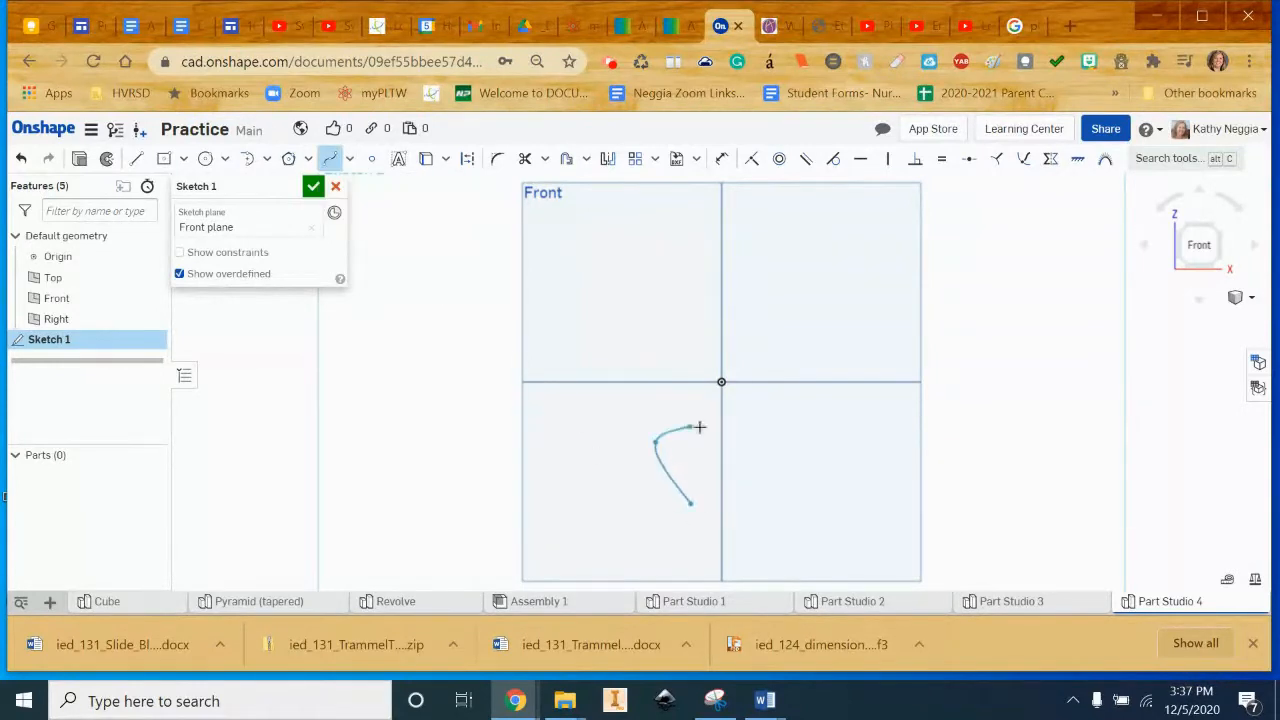
left_click(720, 414)
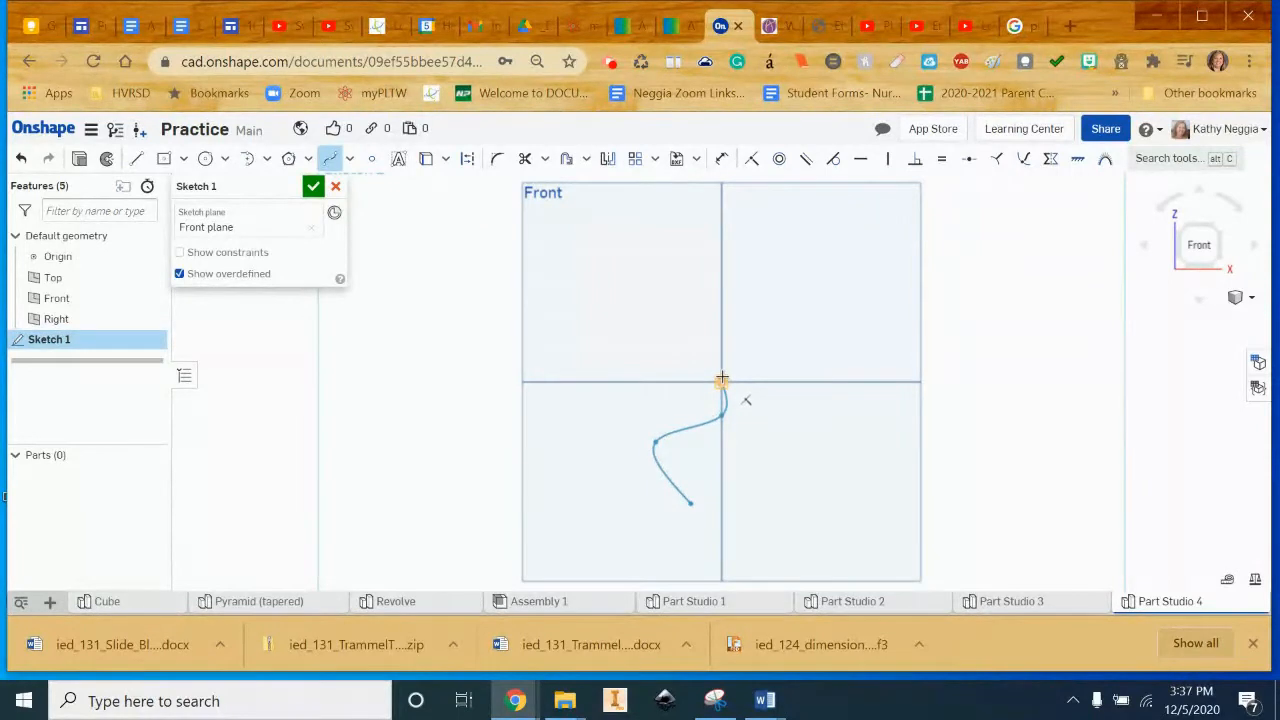
left_click(720, 378)
left_click(681, 326)
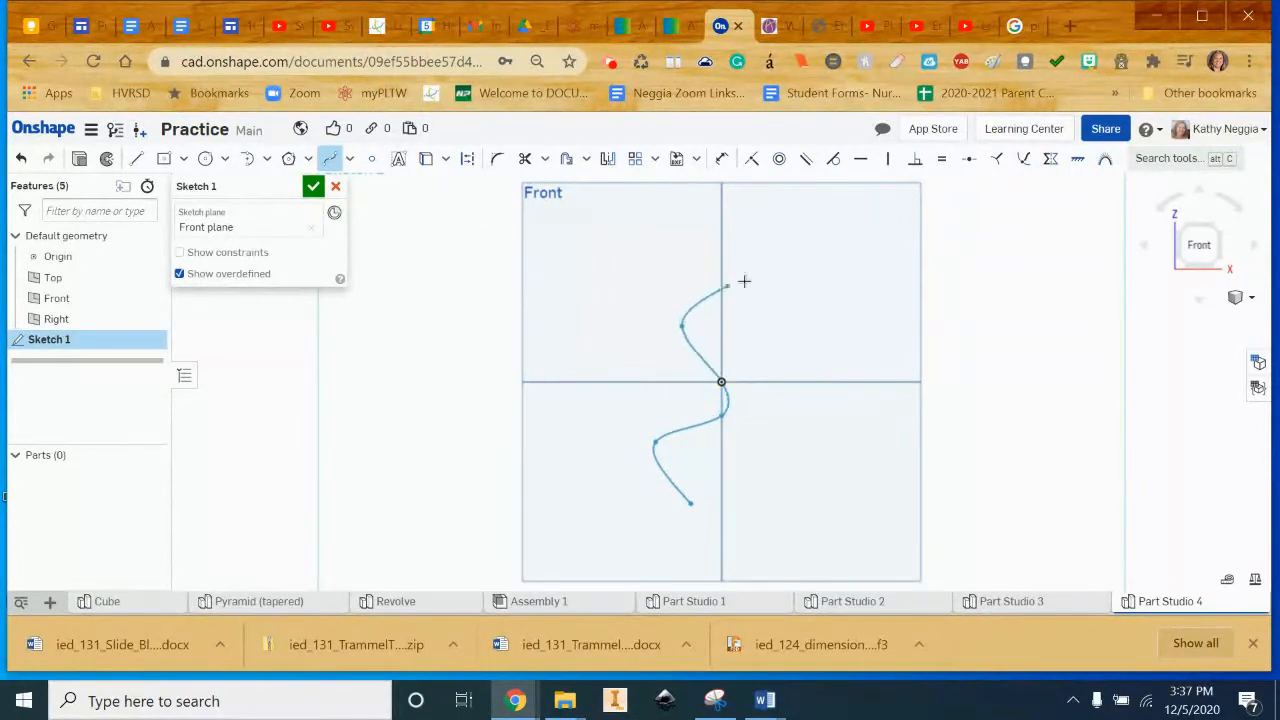
double_click(780, 265)
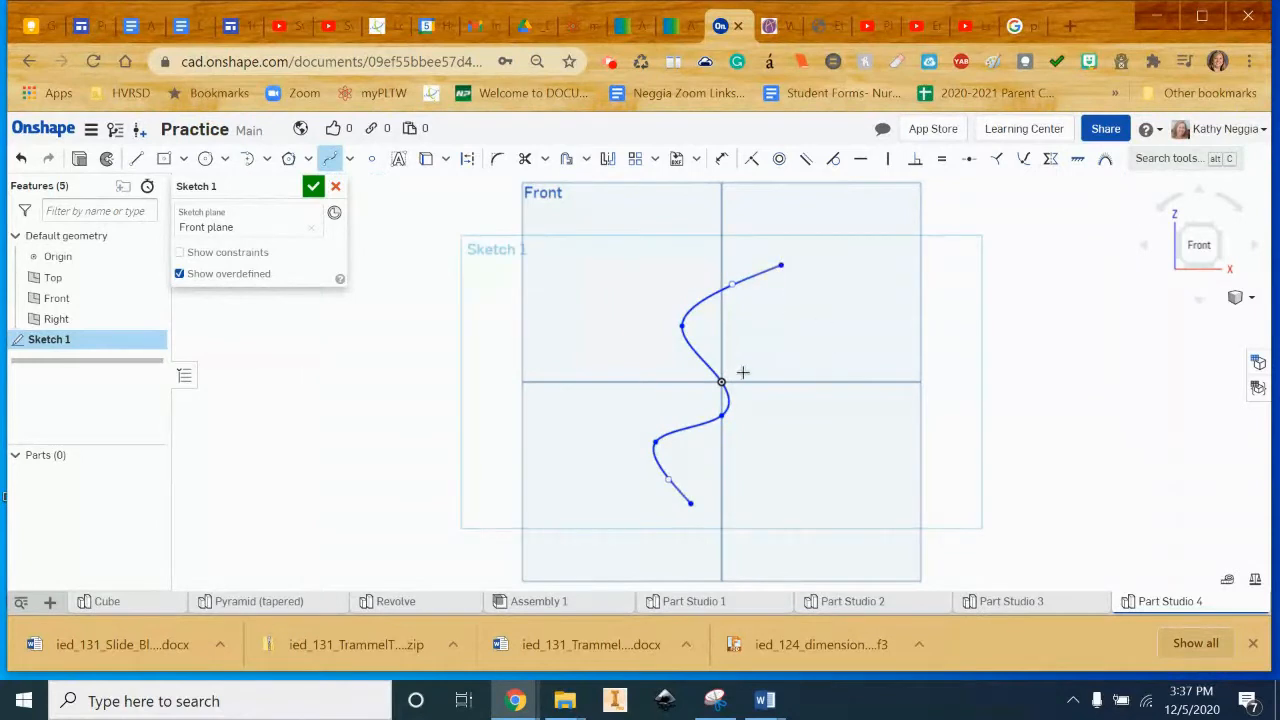
key("Escape")
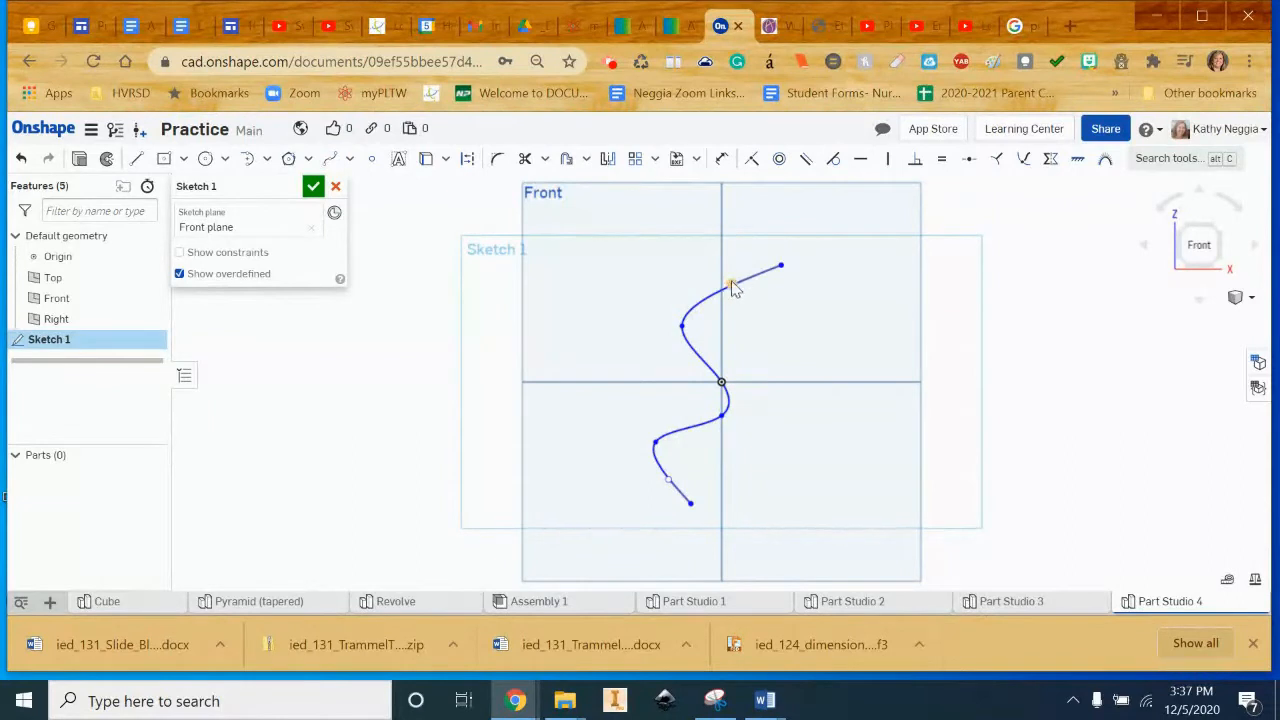
Reshape the spline by adjusting its upper end tangent and upper bend point, move its lower endpoint to the right, and finish the sketch
left_click_drag(730, 284, 721, 268)
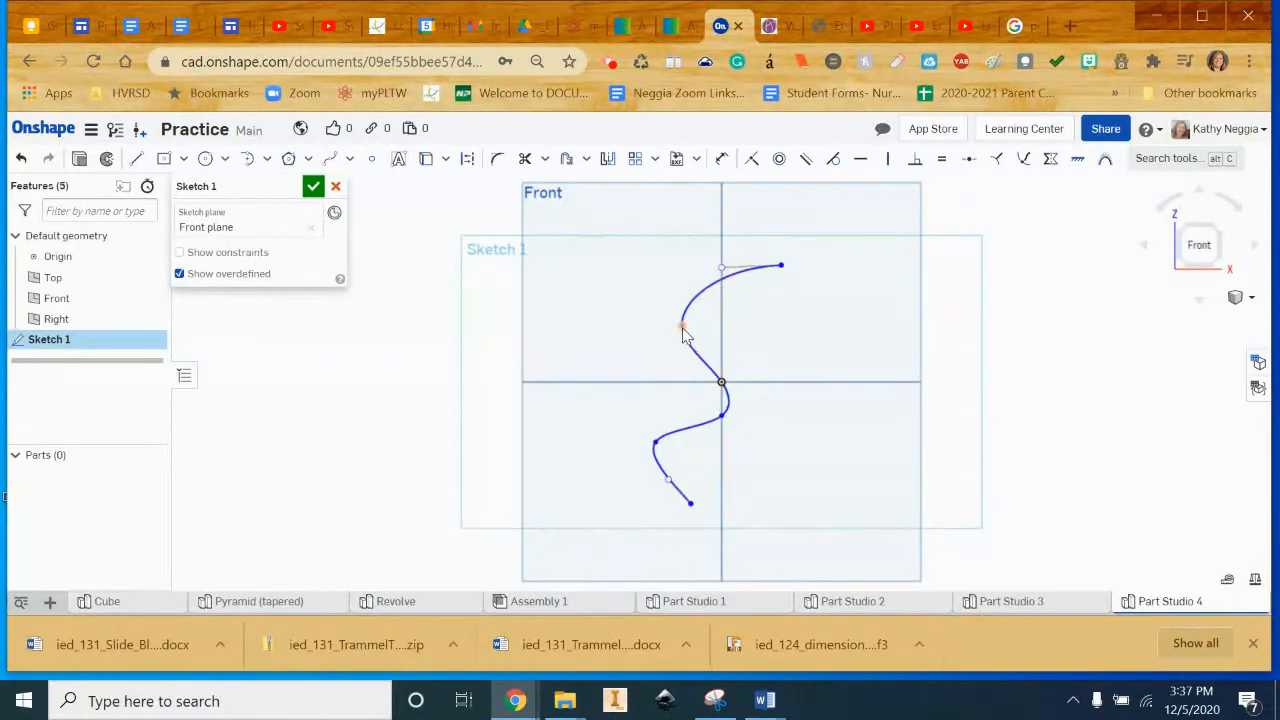
left_click_drag(683, 335, 689, 334)
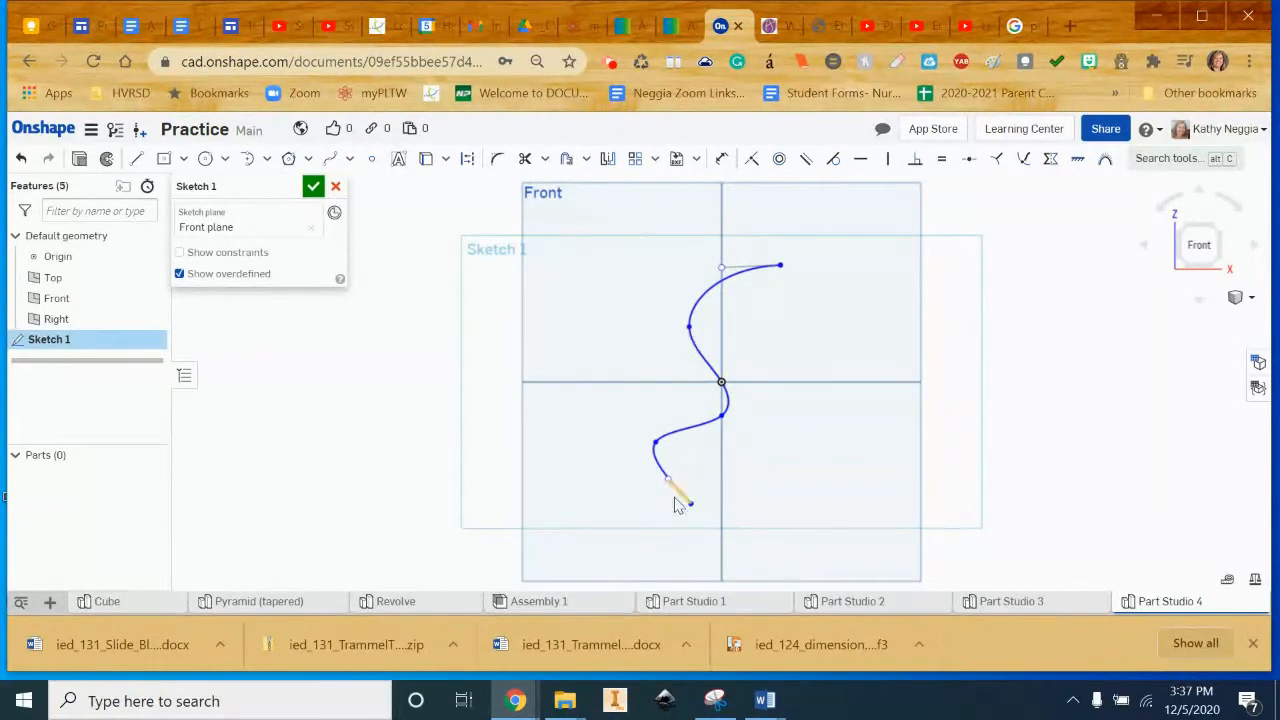
left_click_drag(697, 508, 790, 518)
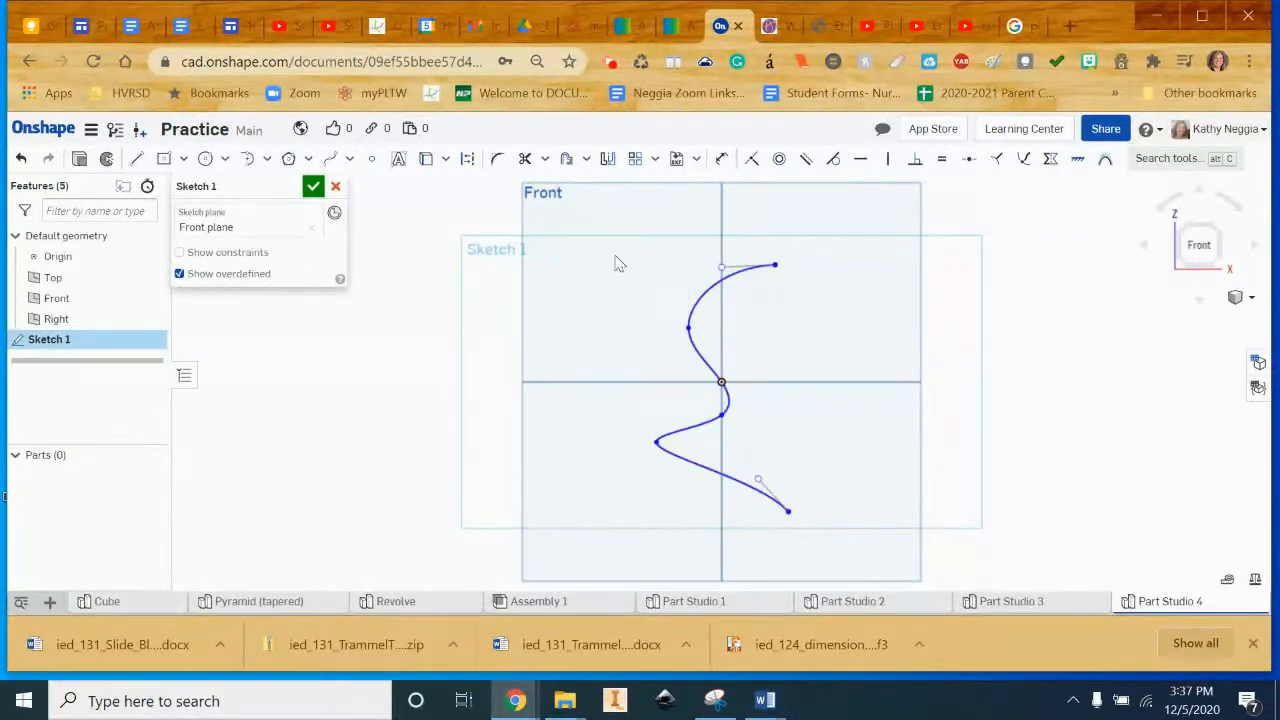
left_click(313, 188)
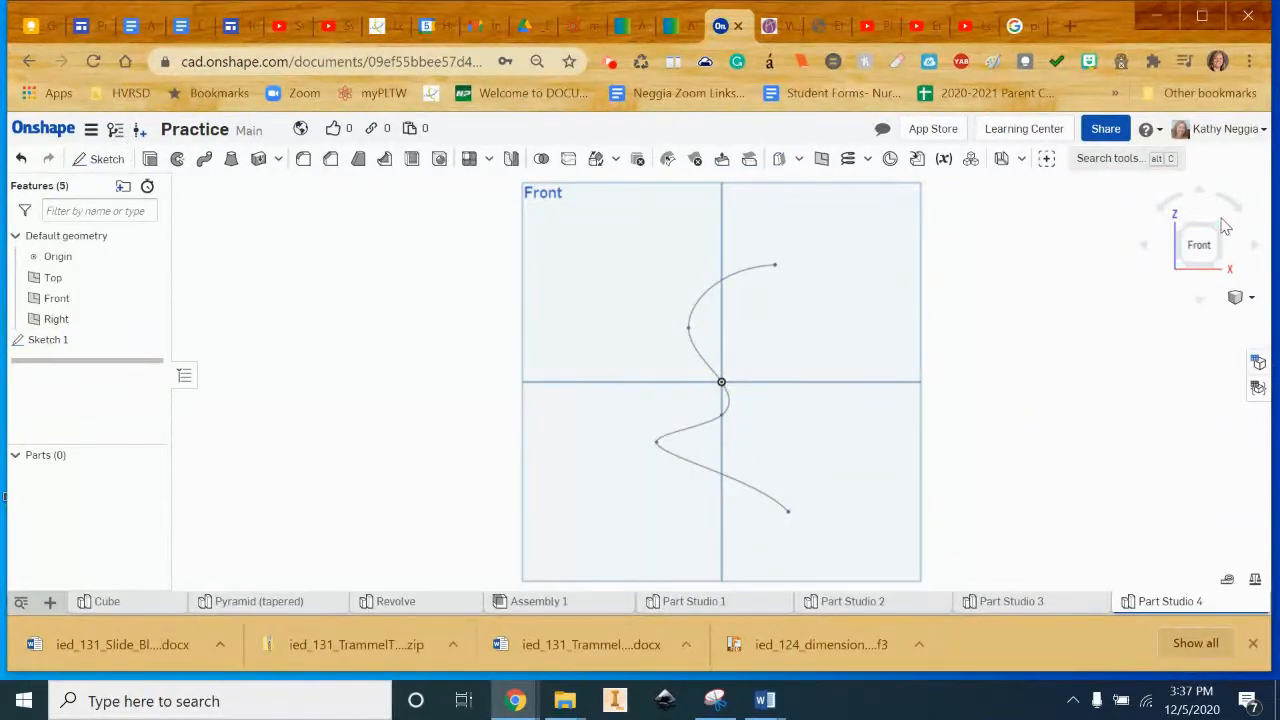
Create a second sketch on the Top plane with a circle centred on the origin, about 11.6 in diameter
left_click(105, 160)
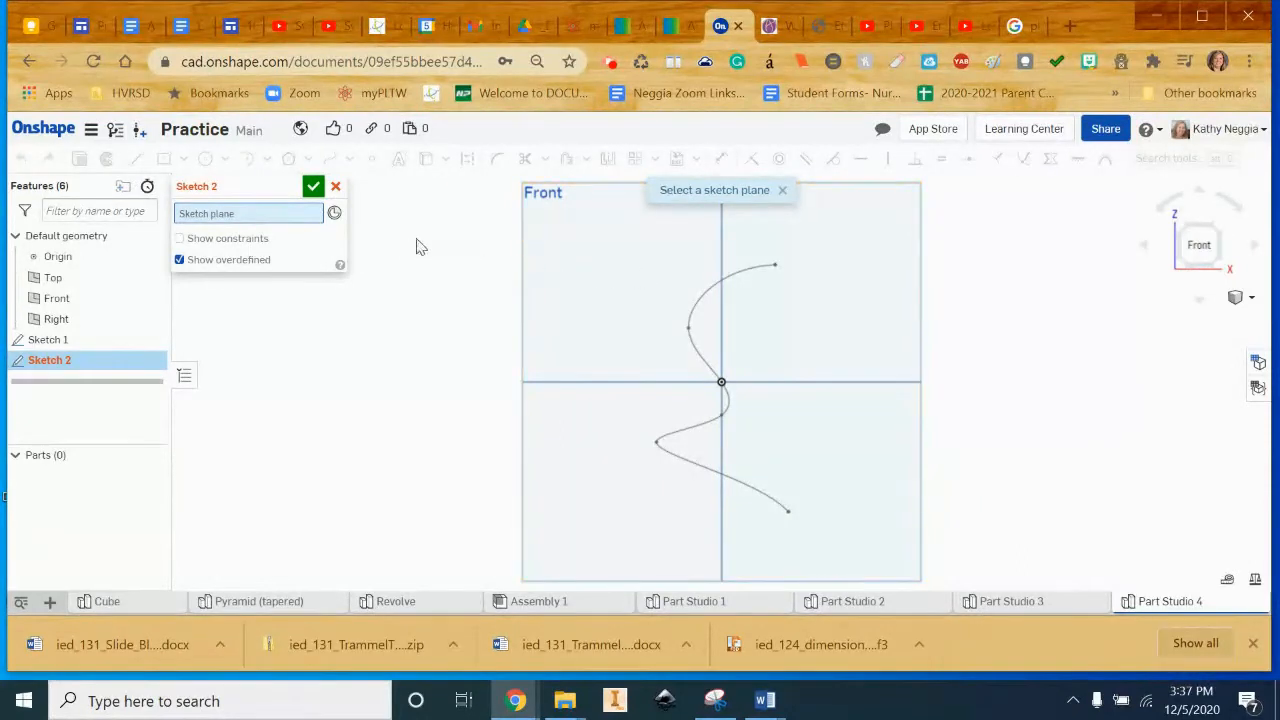
left_click(1218, 235)
left_click(583, 393)
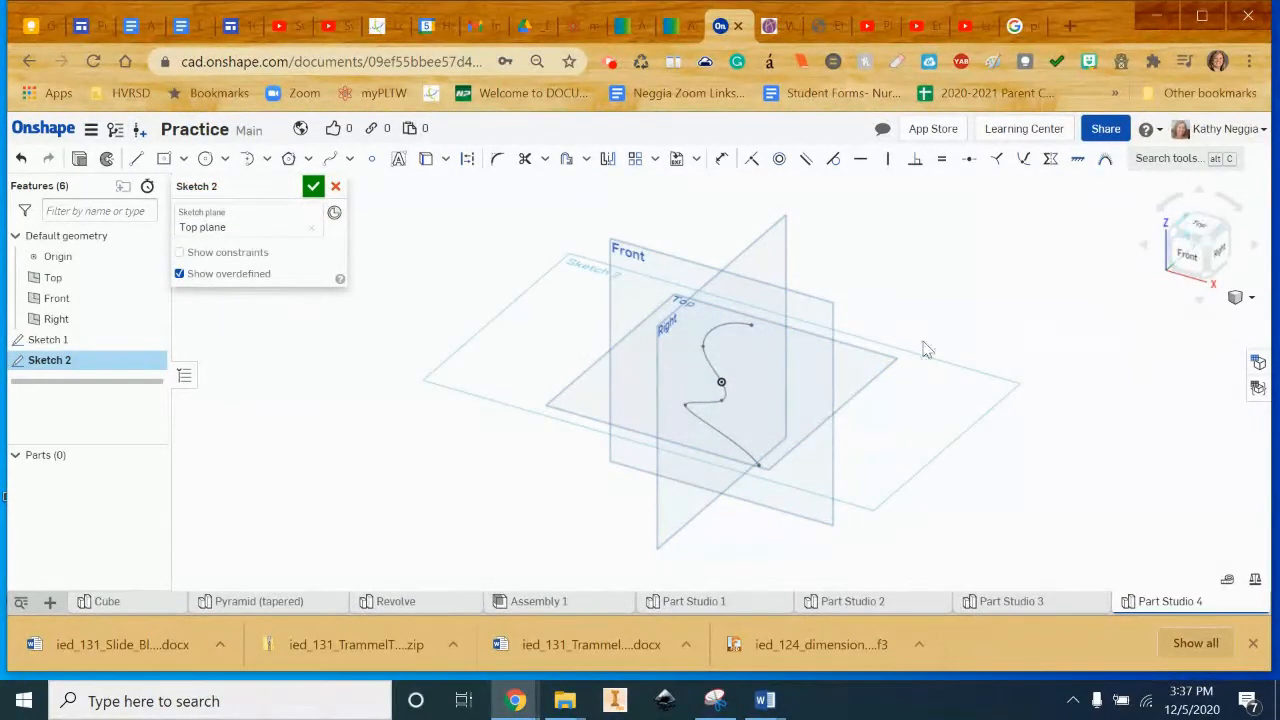
scroll(787, 408, "up", 3)
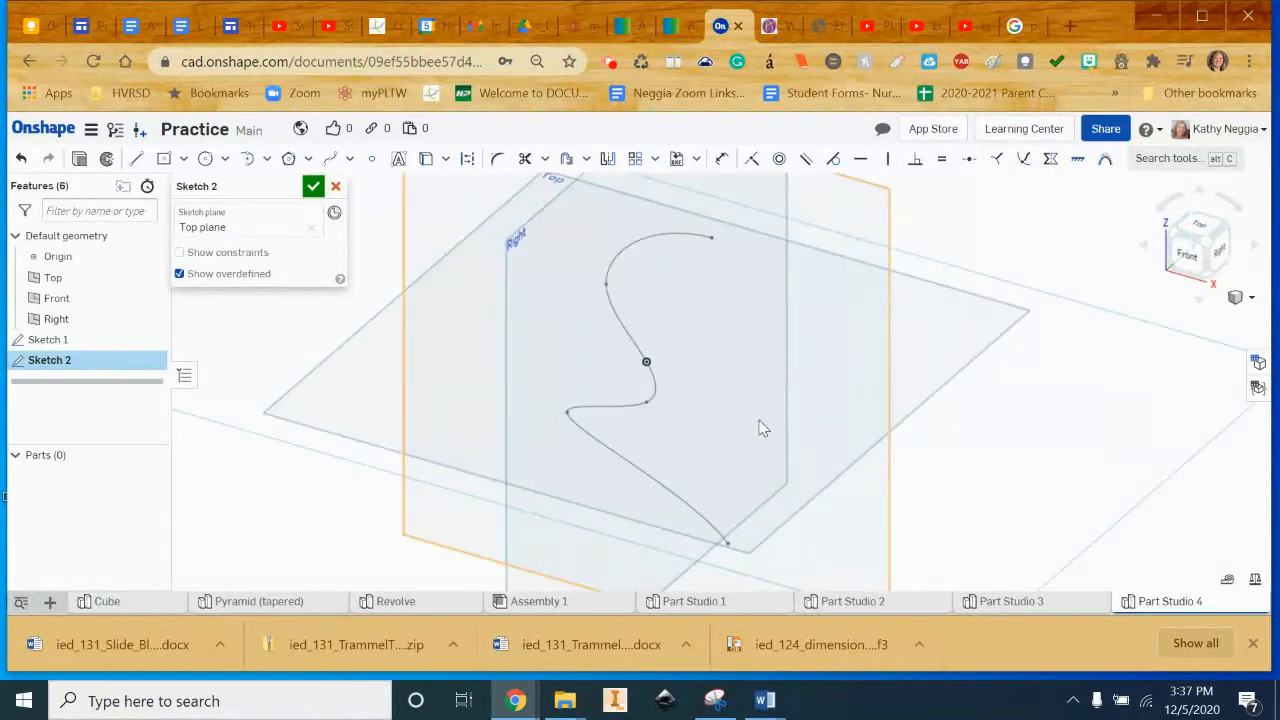
left_click(205, 158)
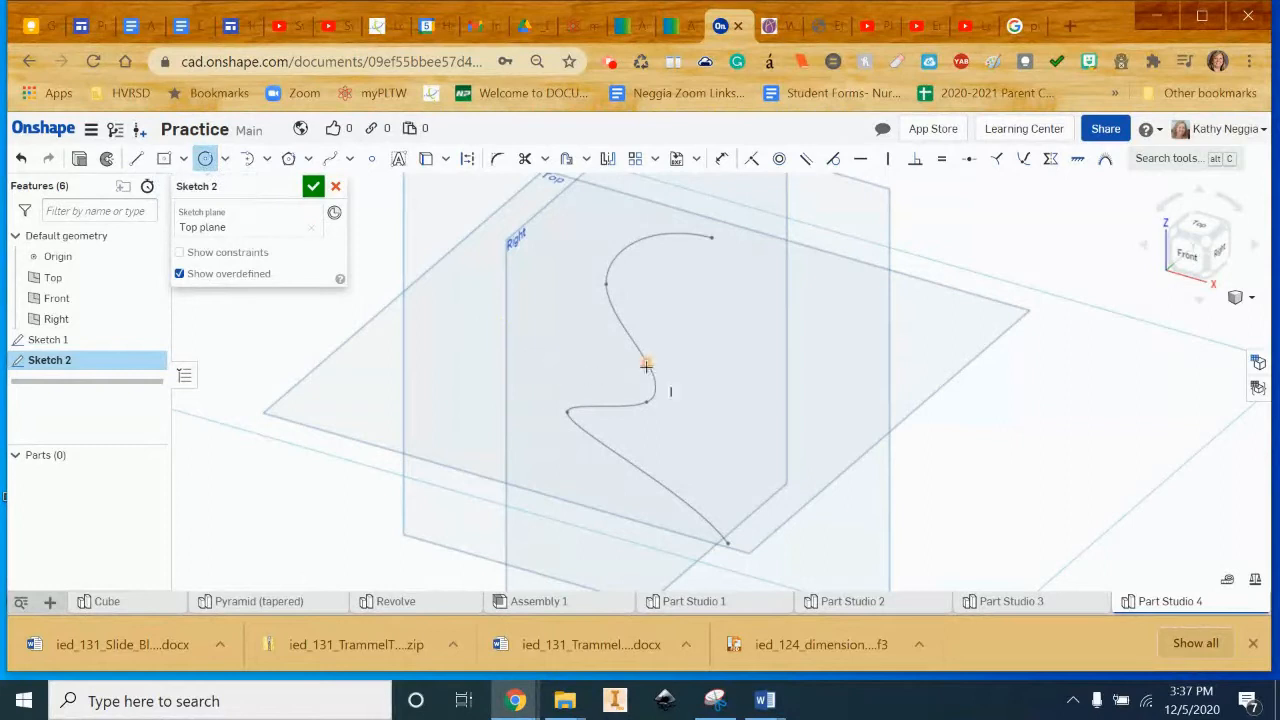
left_click(646, 361)
left_click(651, 372)
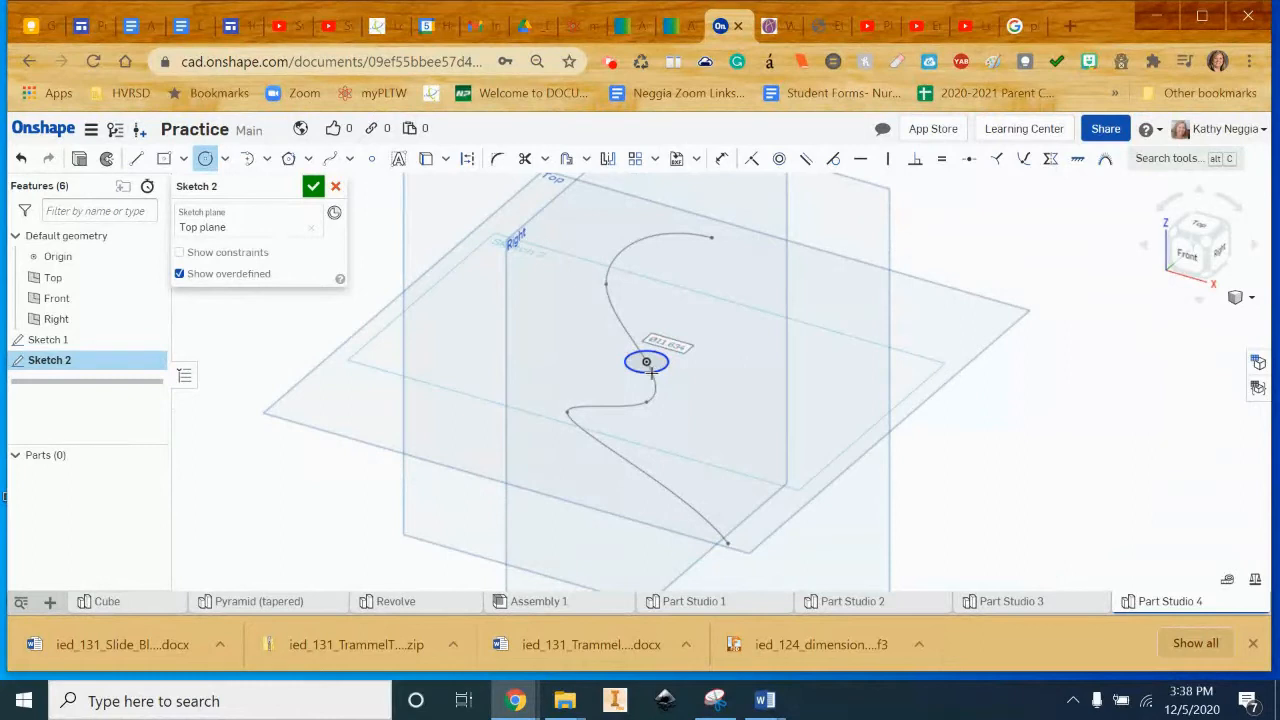
left_click(312, 188)
Sweep the circle region along the spline as a new solid
mouse_move(575, 398)
right_mouse_down()
mouse_move(586, 368)
mouse_move(658, 396)
mouse_move(658, 379)
mouse_move(634, 400)
mouse_move(600, 398)
mouse_move(643, 363)
mouse_move(613, 381)
right_mouse_up()
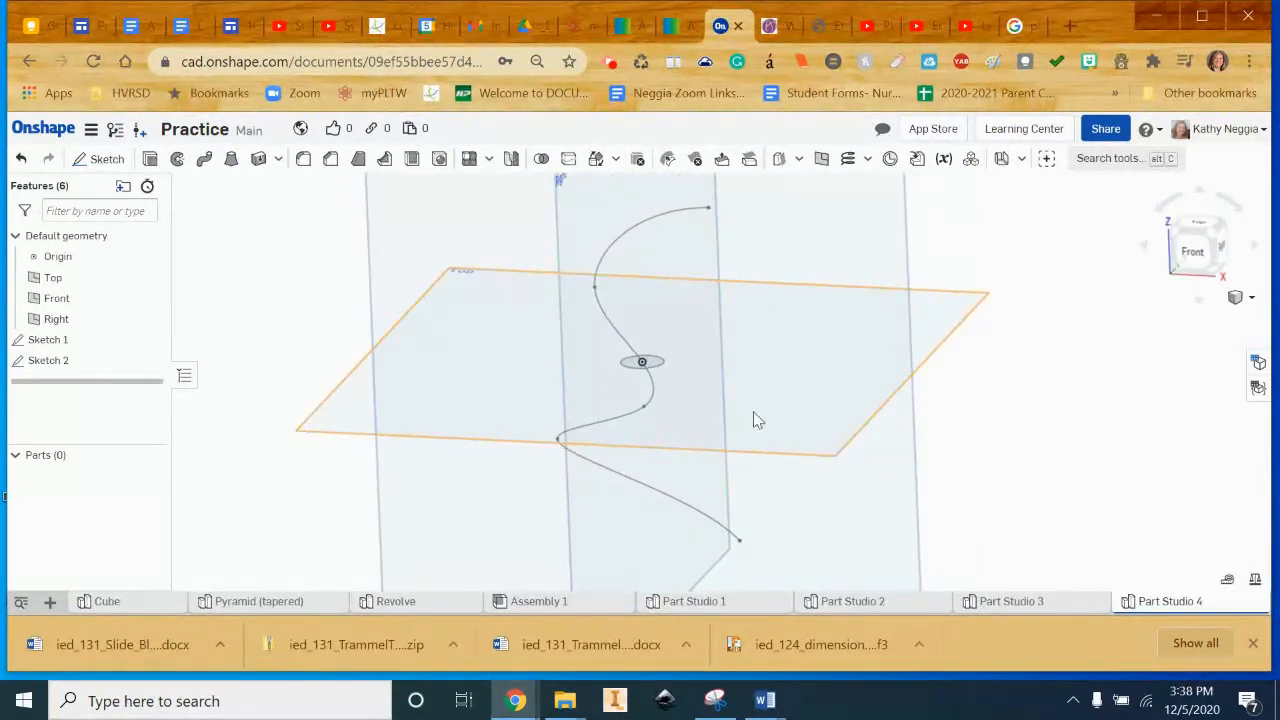
left_click(203, 161)
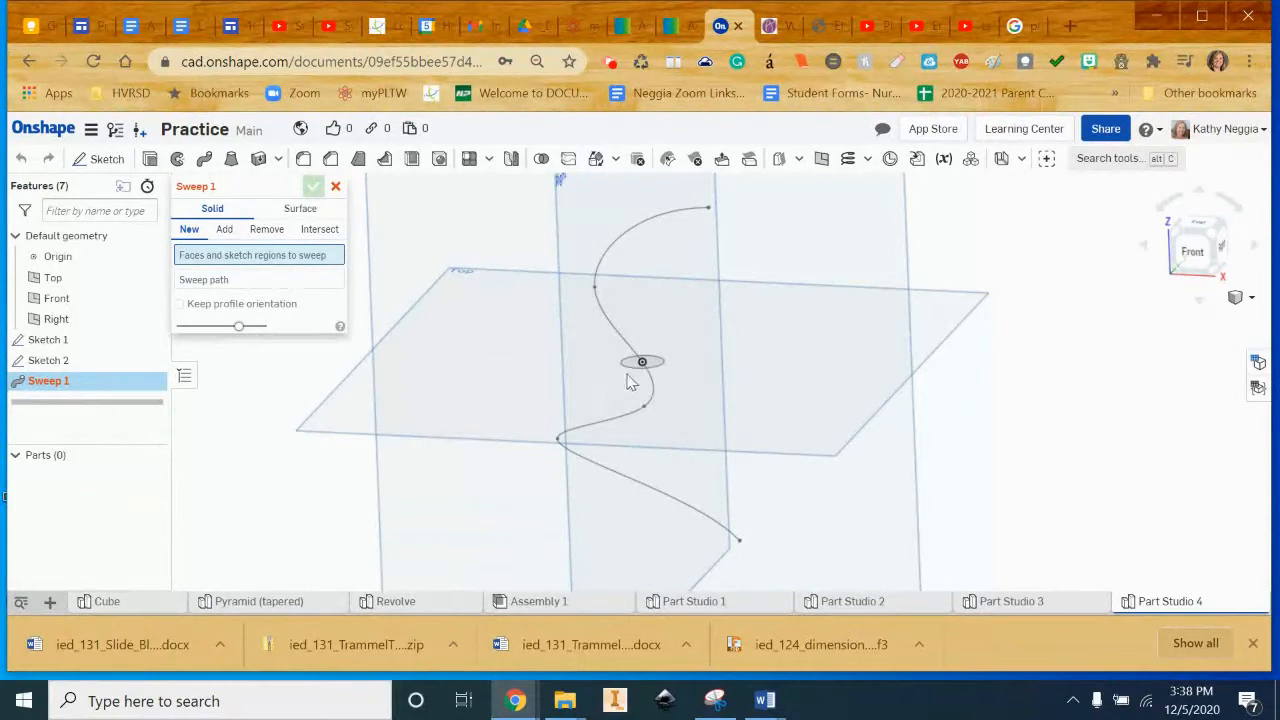
left_click(653, 368)
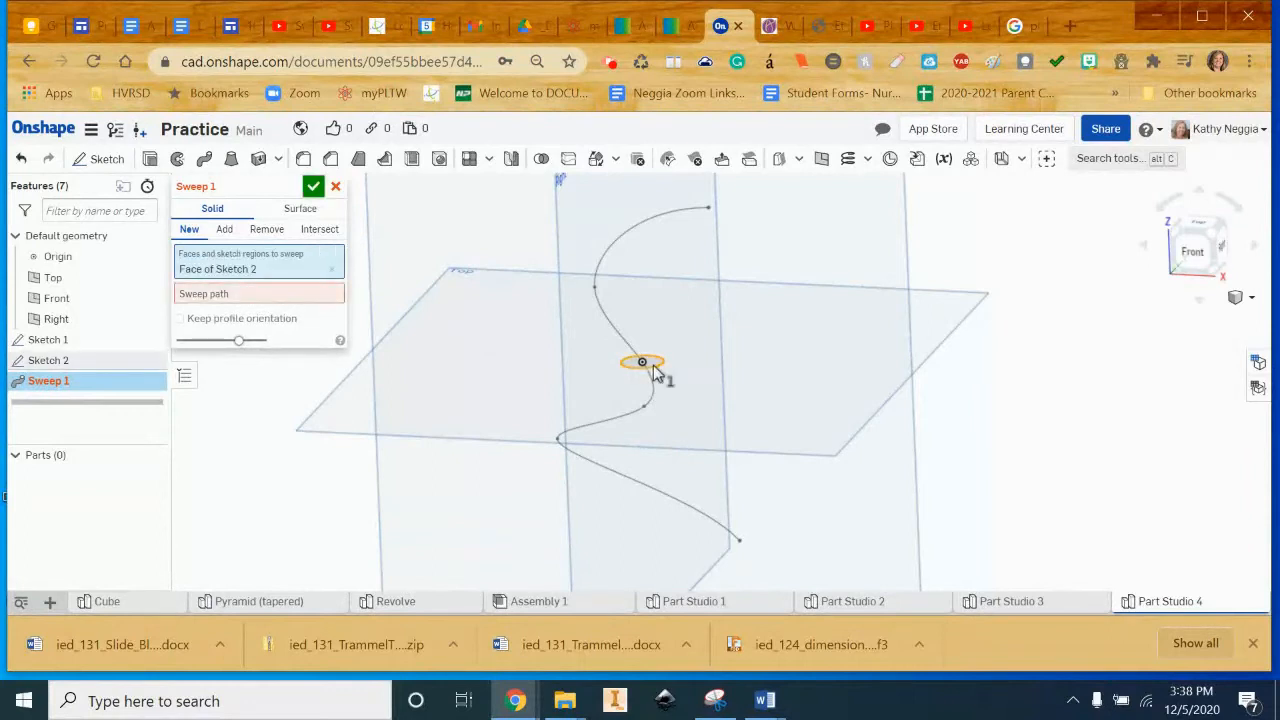
left_click(253, 295)
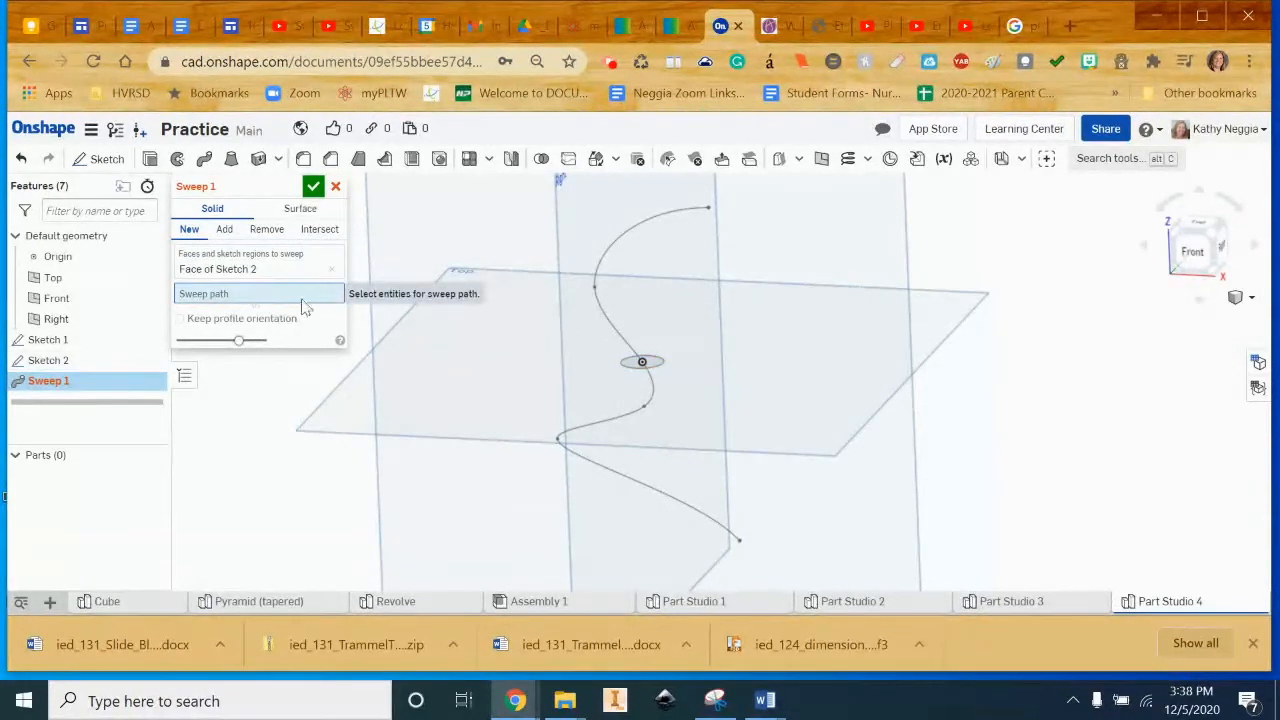
left_click(623, 246)
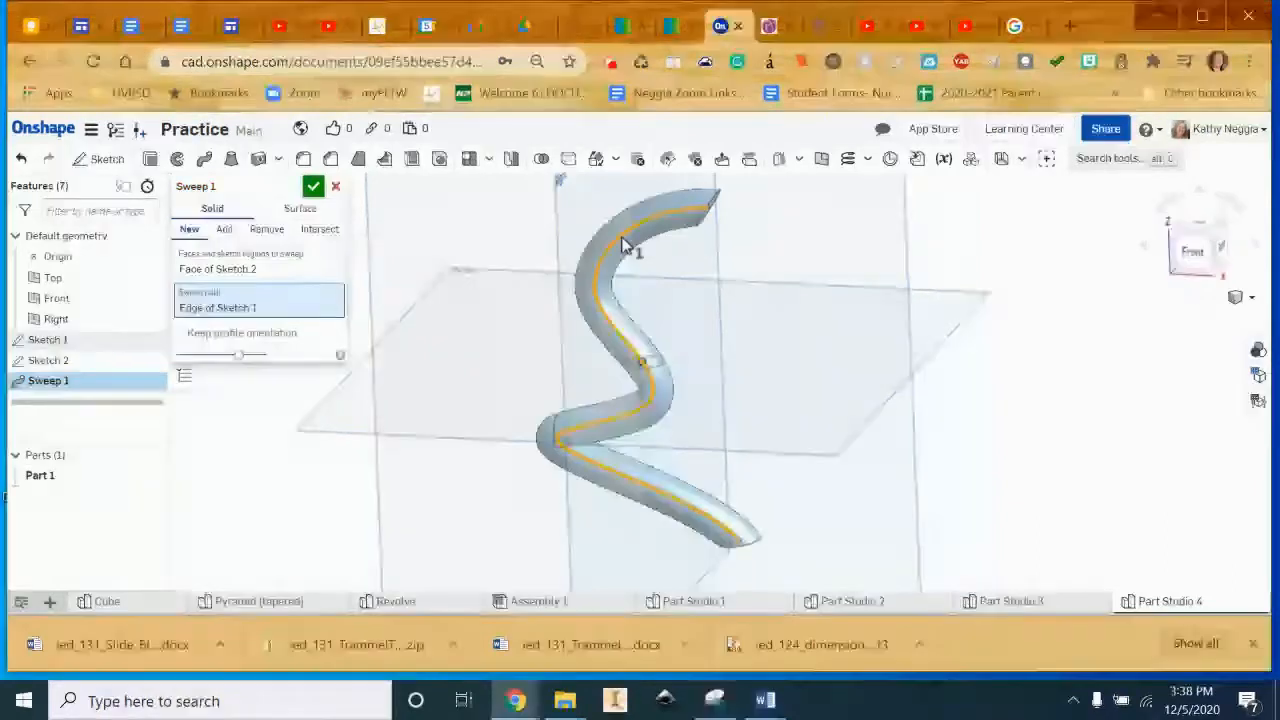
left_click(313, 188)
Delete the sweep feature so that only the two sketches remain
right_click_drag(797, 443, 889, 467)
left_click(1250, 297)
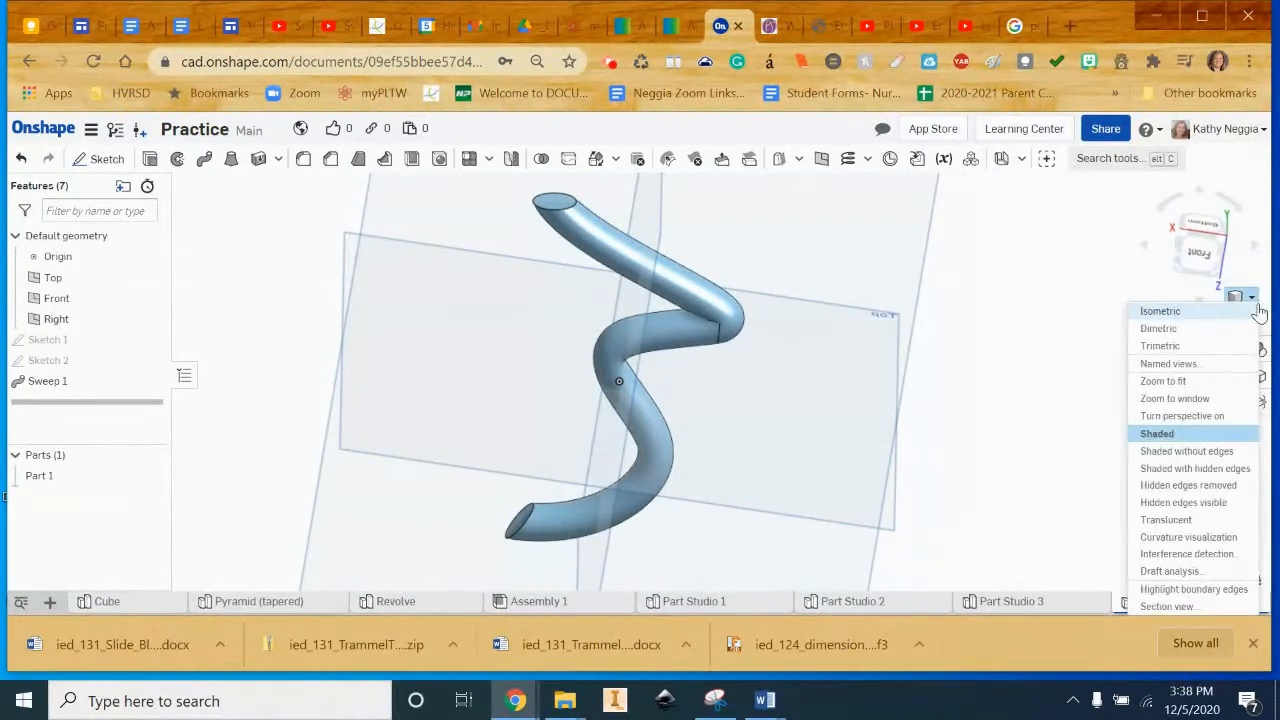
left_click(1160, 311)
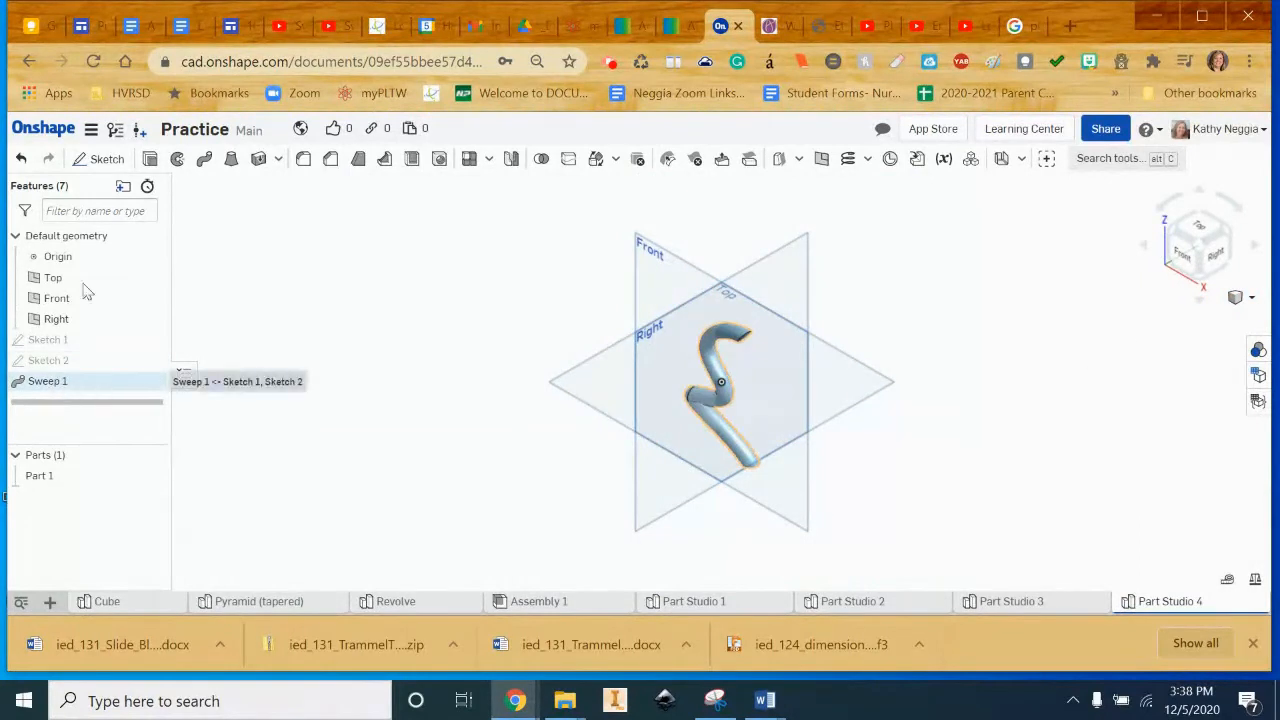
right_click(116, 388)
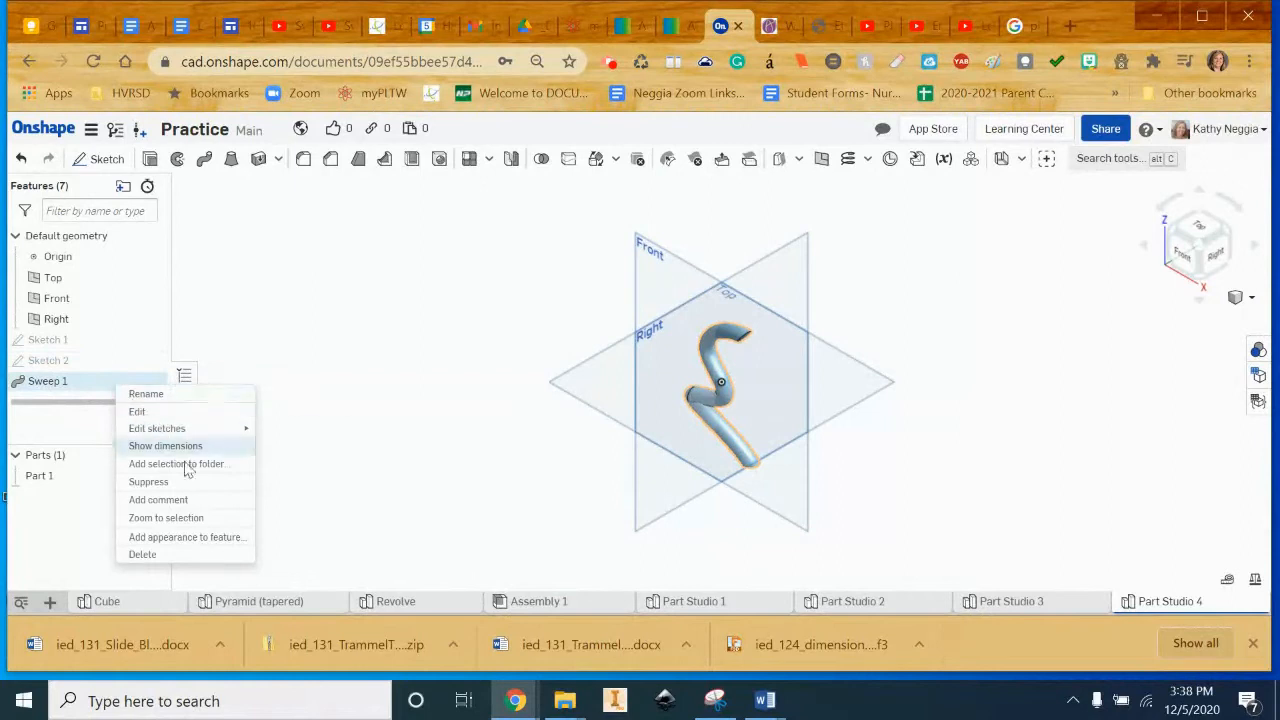
left_click(183, 556)
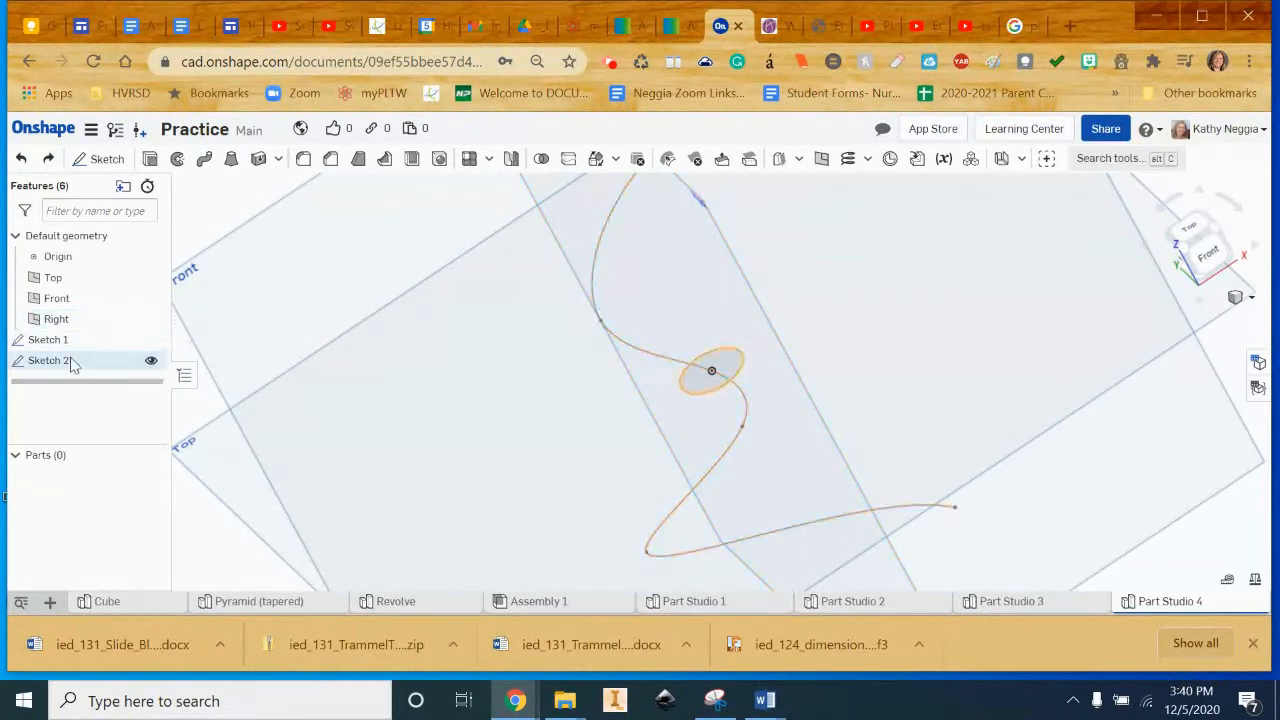
Edit the circle's sketch and add a narrow corner rectangle around the origin that overlaps the circle
double_click(57, 365)
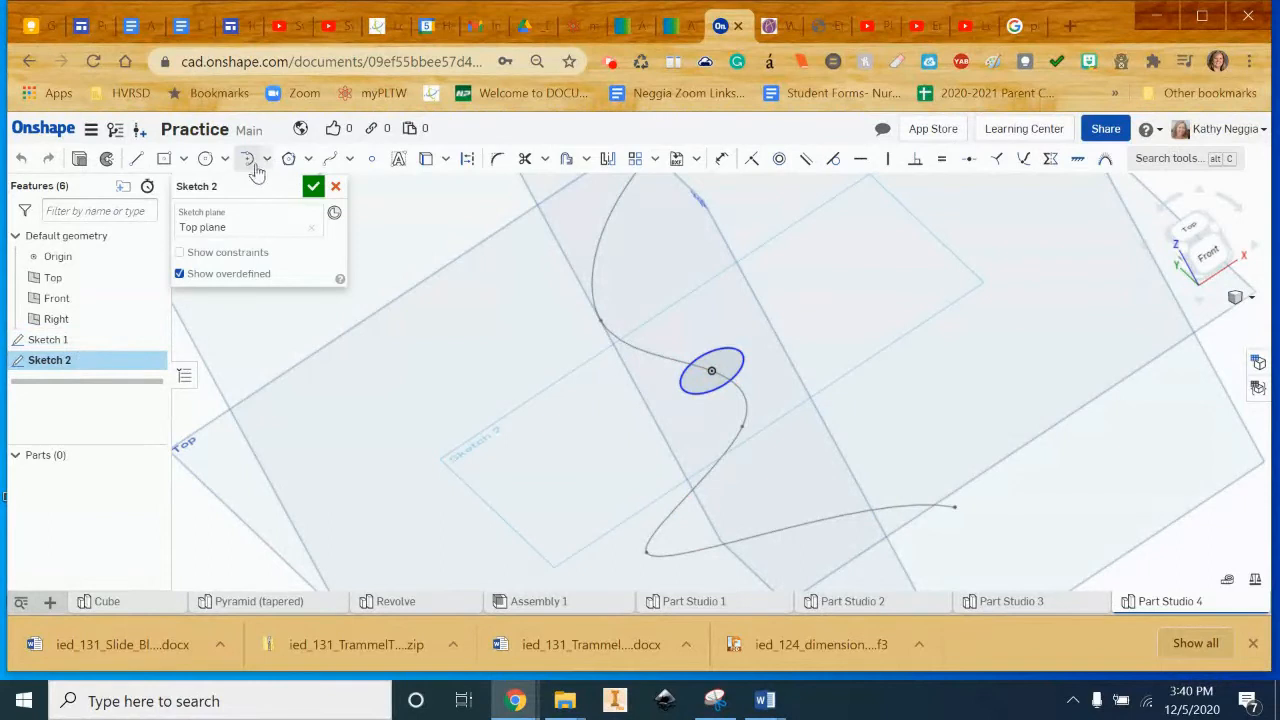
left_click(165, 159)
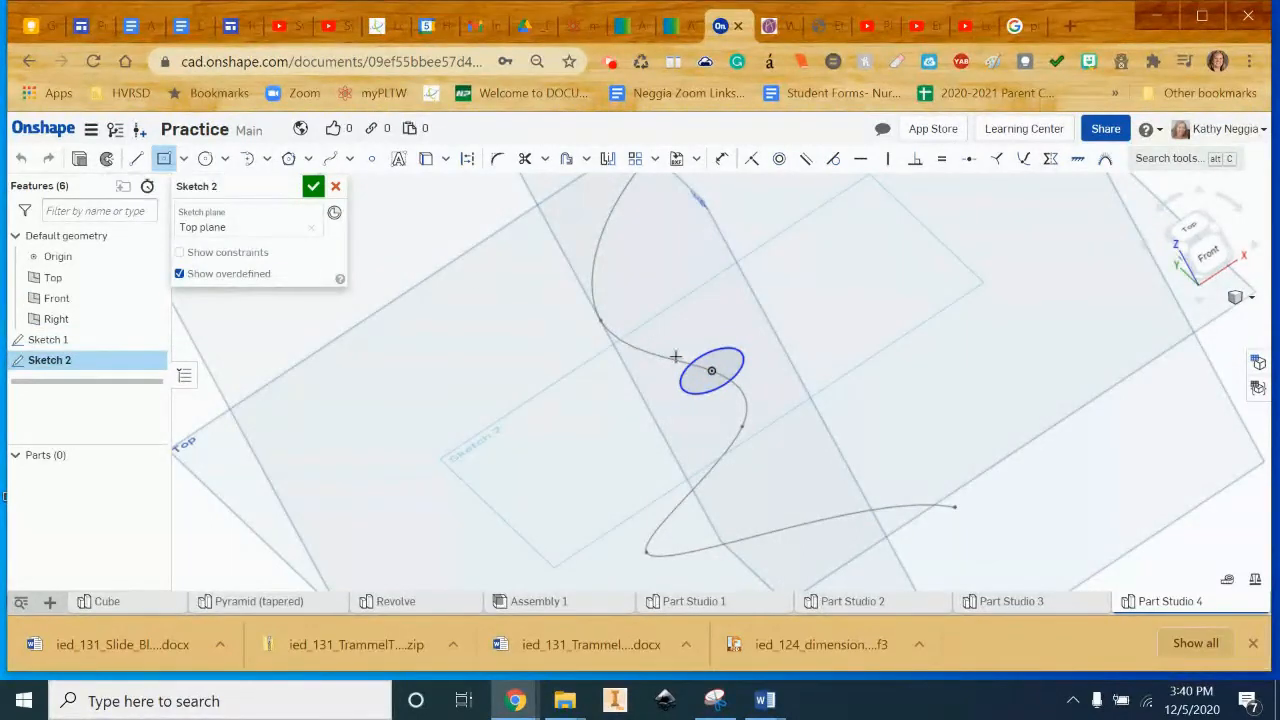
left_click(740, 377)
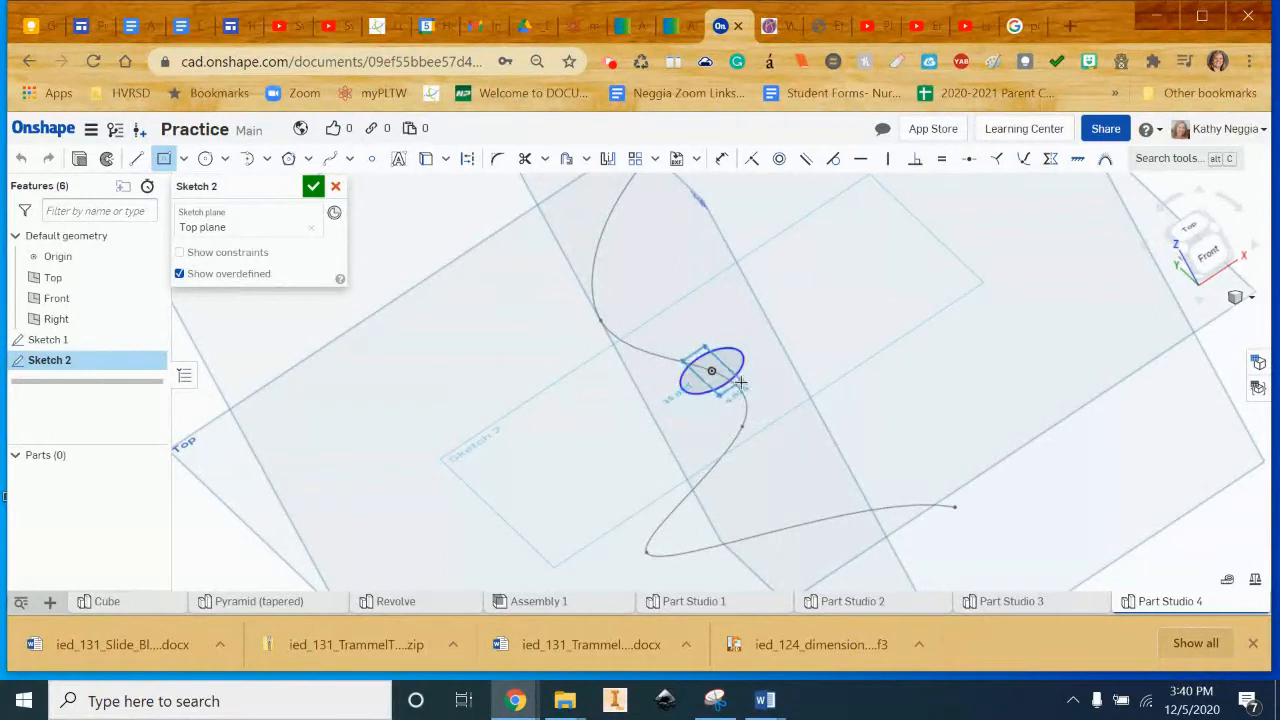
left_click(740, 383)
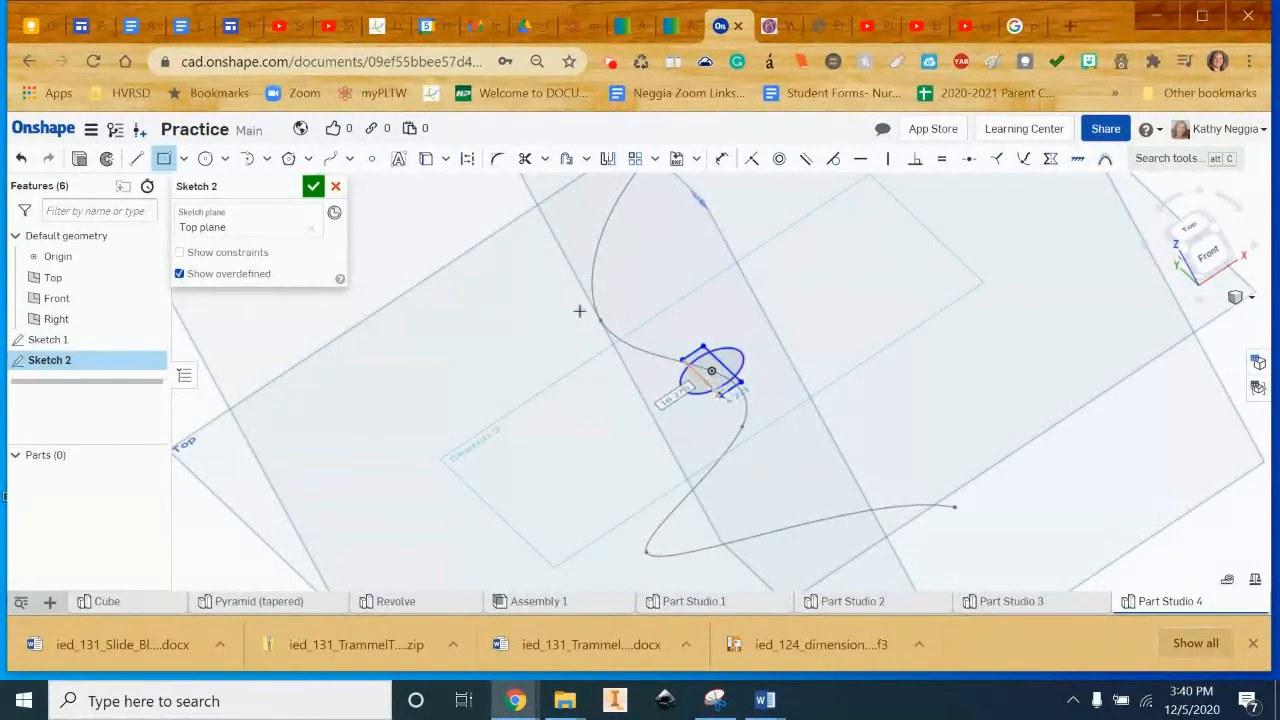
left_click(313, 188)
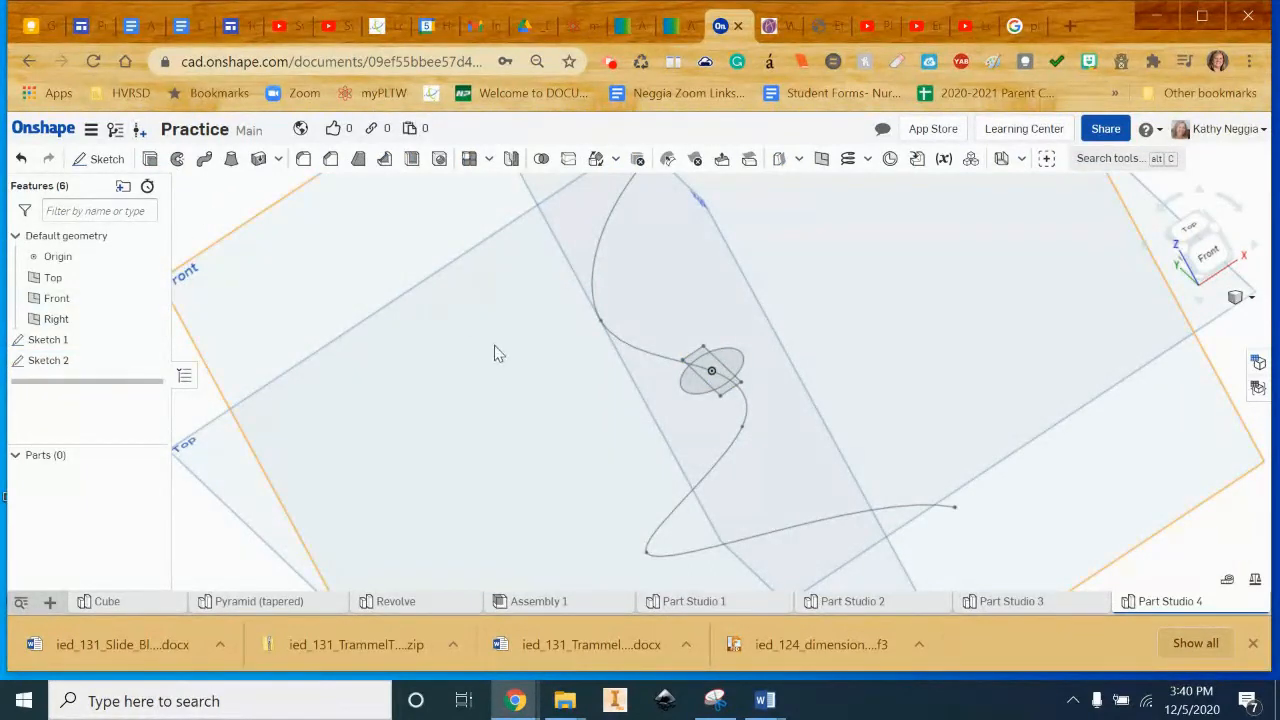
Sweep all five regions of the overlapping circle and rectangle along the spline as a new solid
left_click(205, 161)
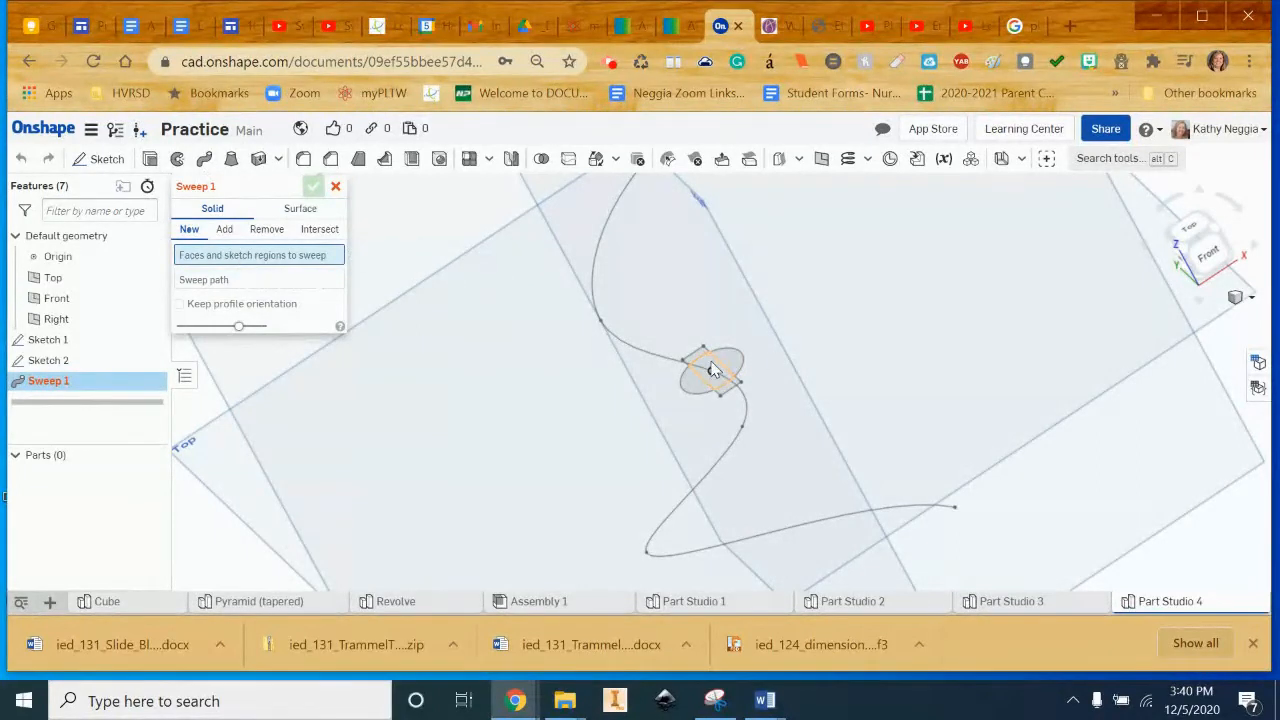
left_click(712, 370)
left_click(722, 368)
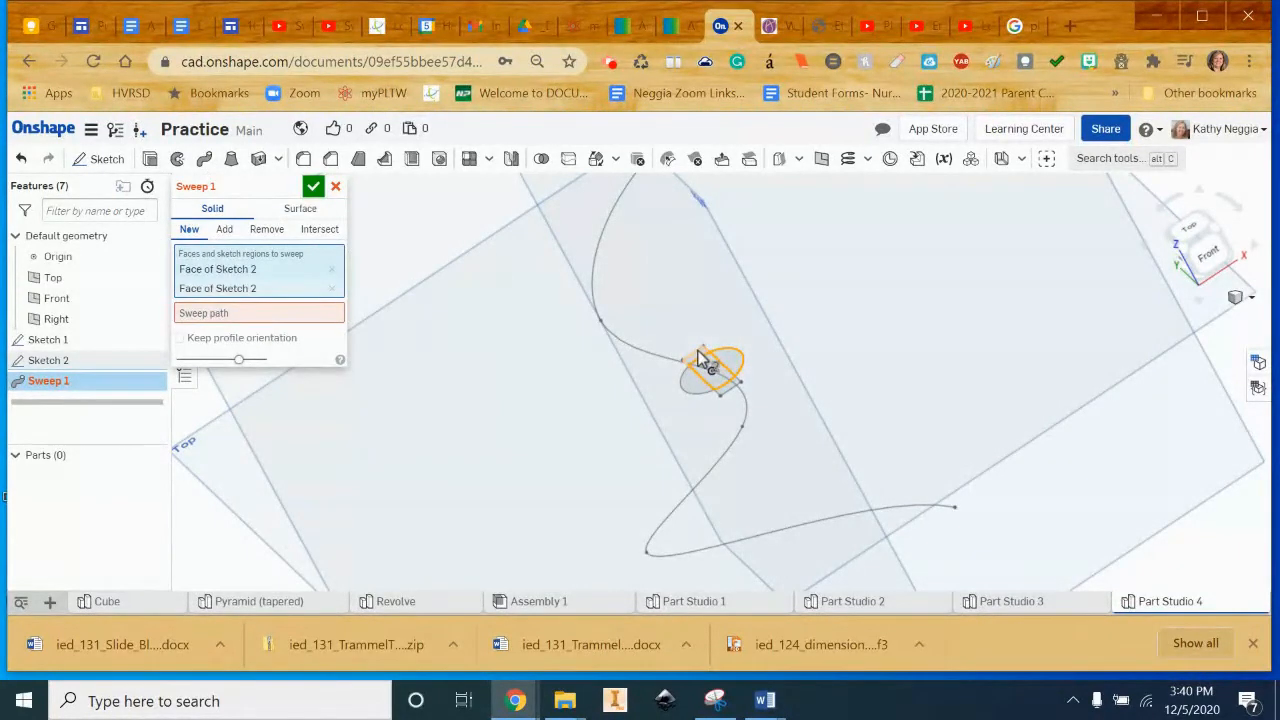
left_click(713, 371)
left_click(718, 380)
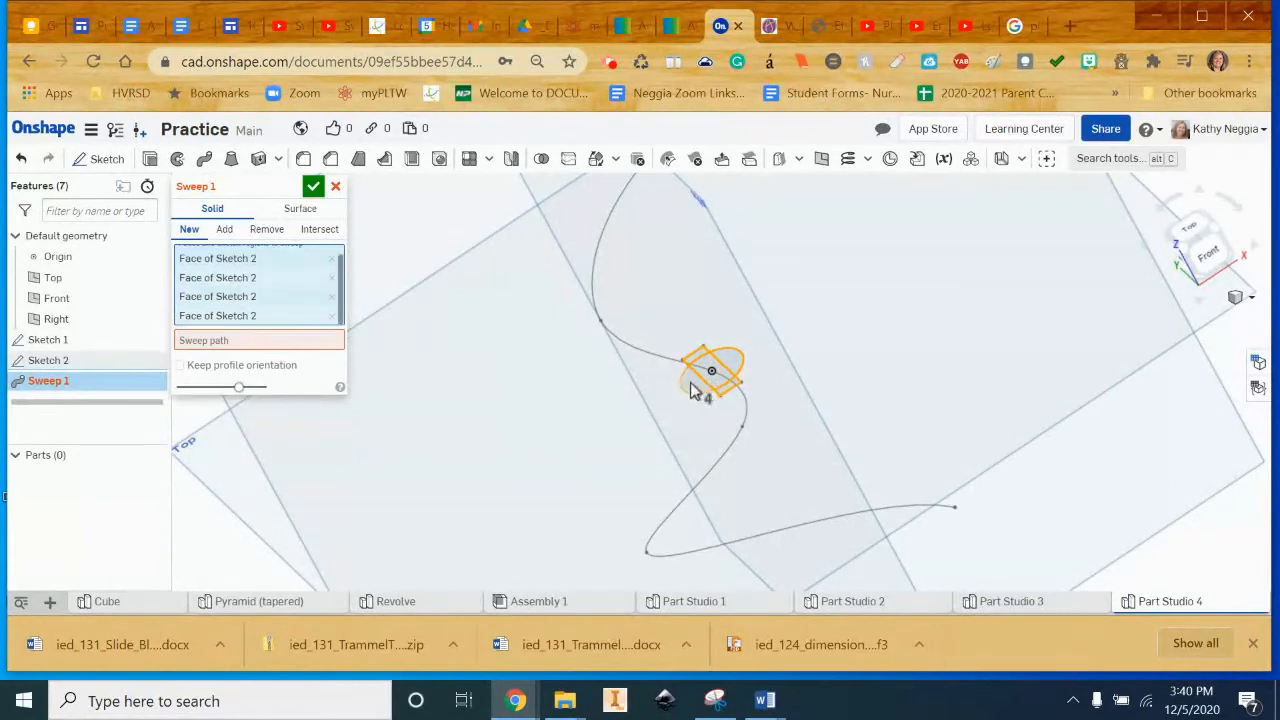
left_click(697, 390)
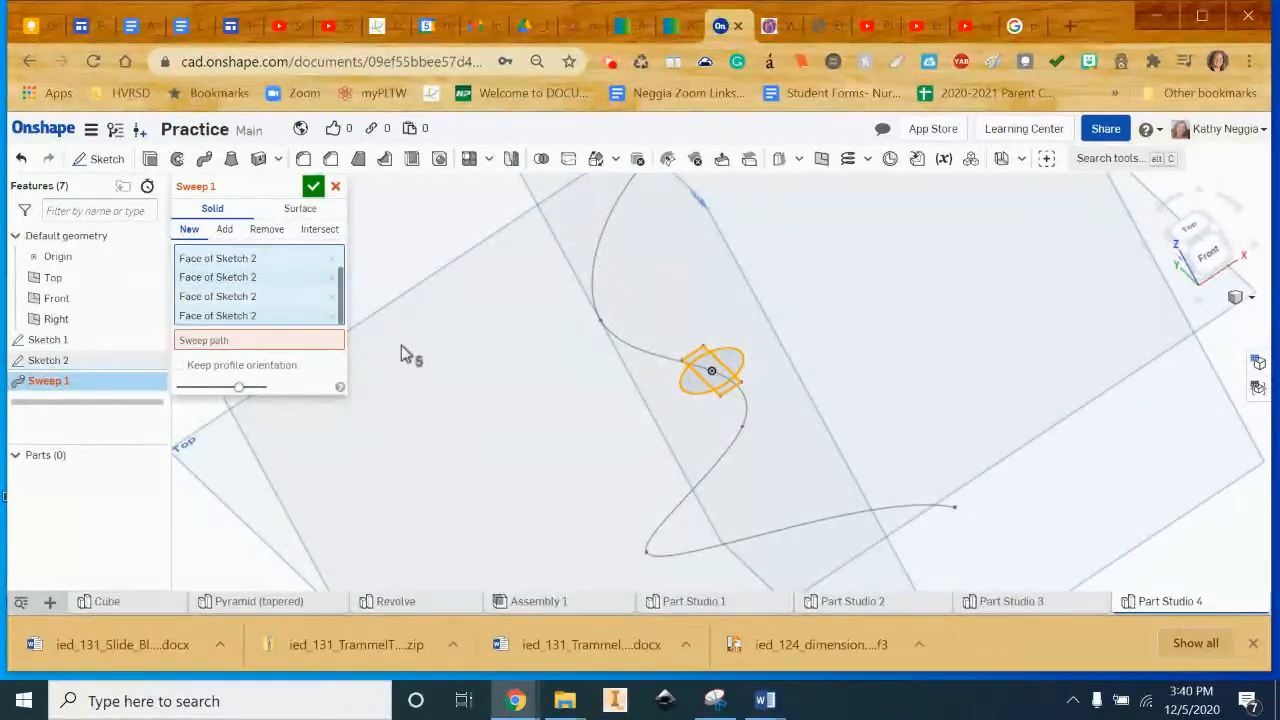
left_click(298, 348)
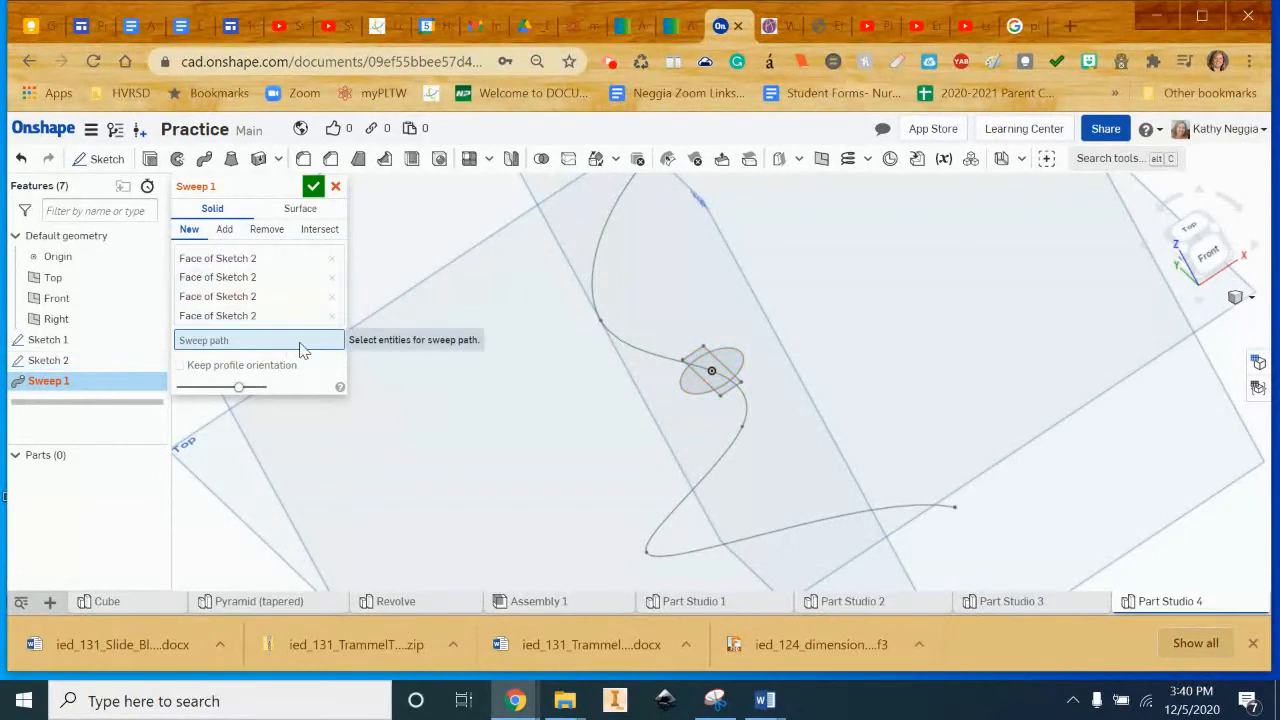
left_click(596, 254)
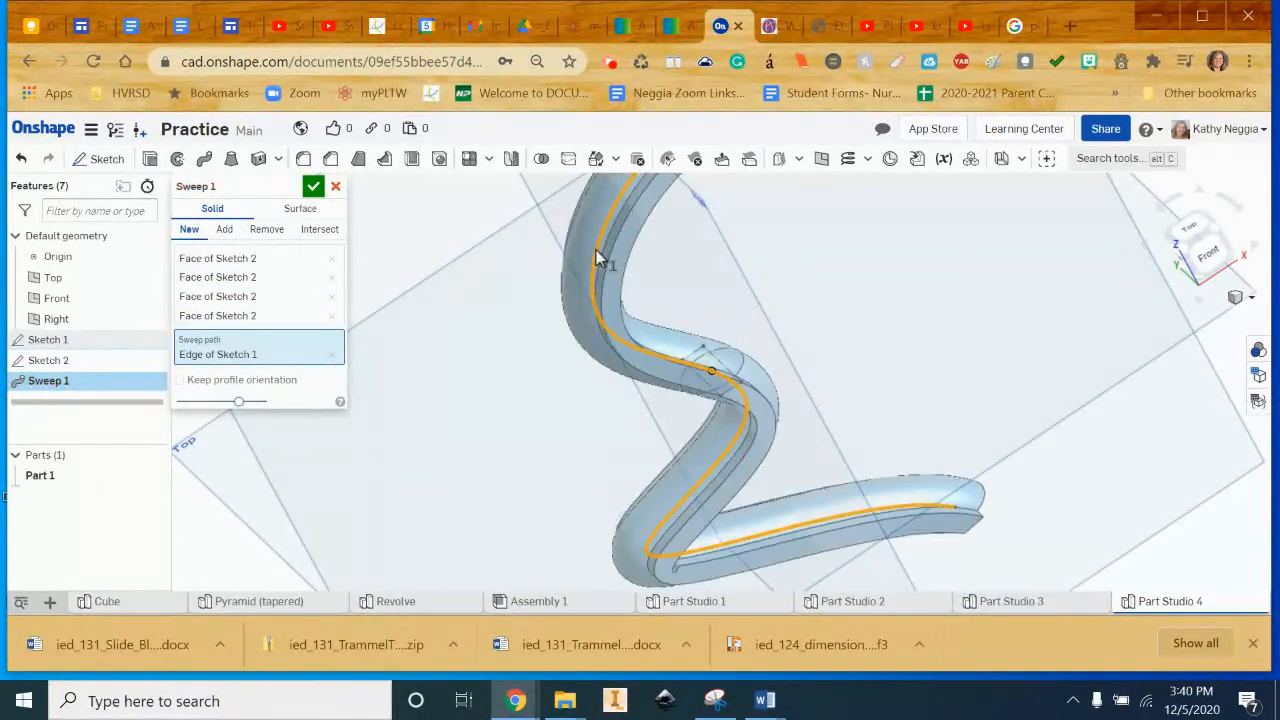
left_click(313, 187)
right_click_drag(400, 286, 876, 429)
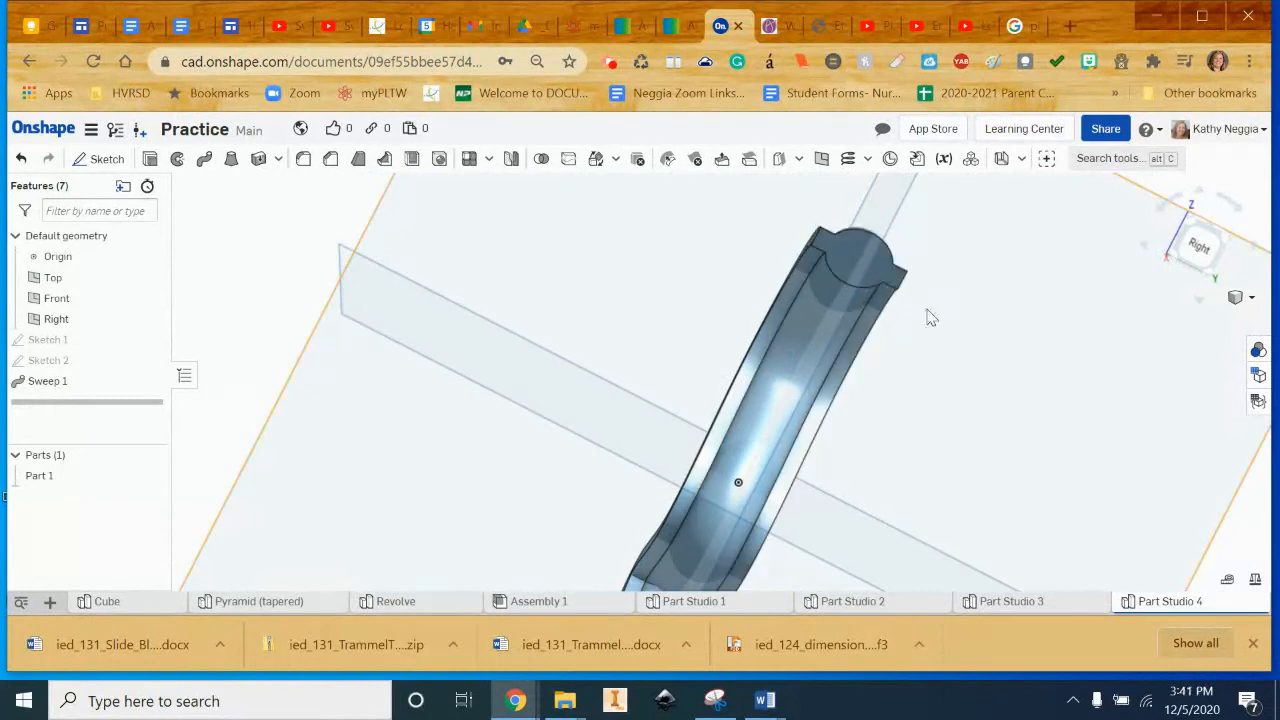
right_click_drag(975, 388, 896, 410)
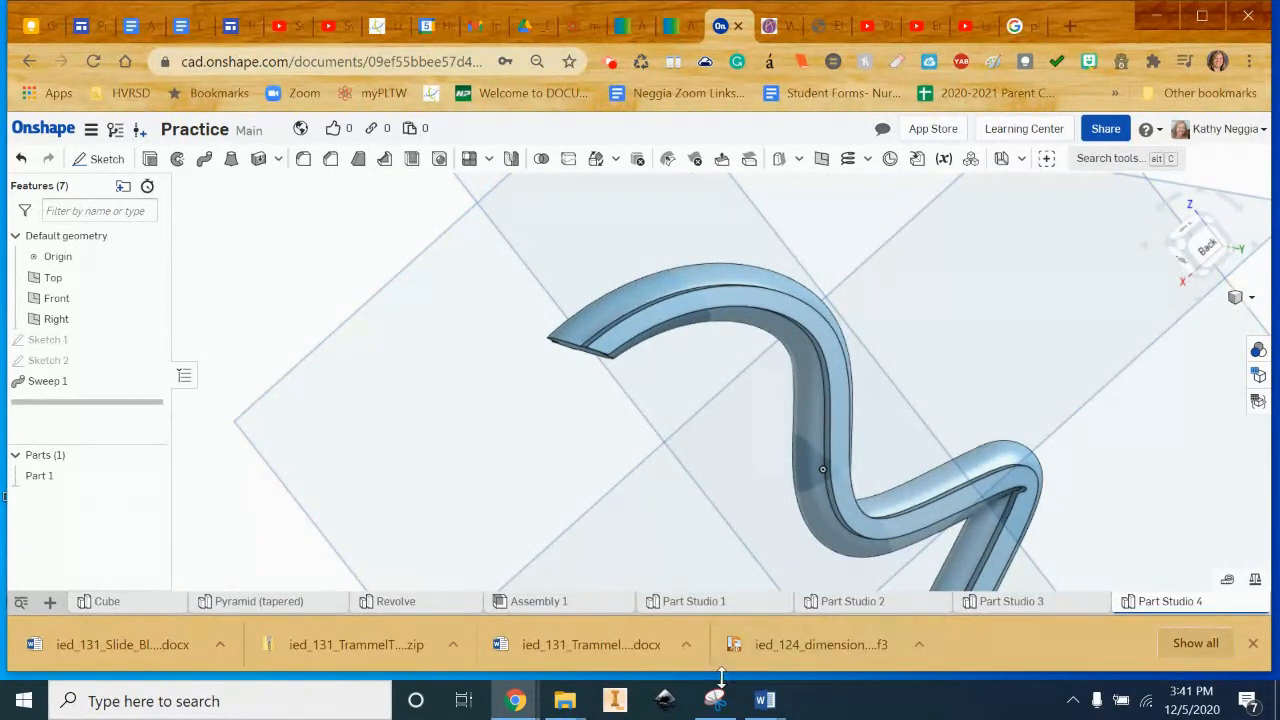
Rename the Part Studio 4 tab to Sweep
right_click(1157, 608)
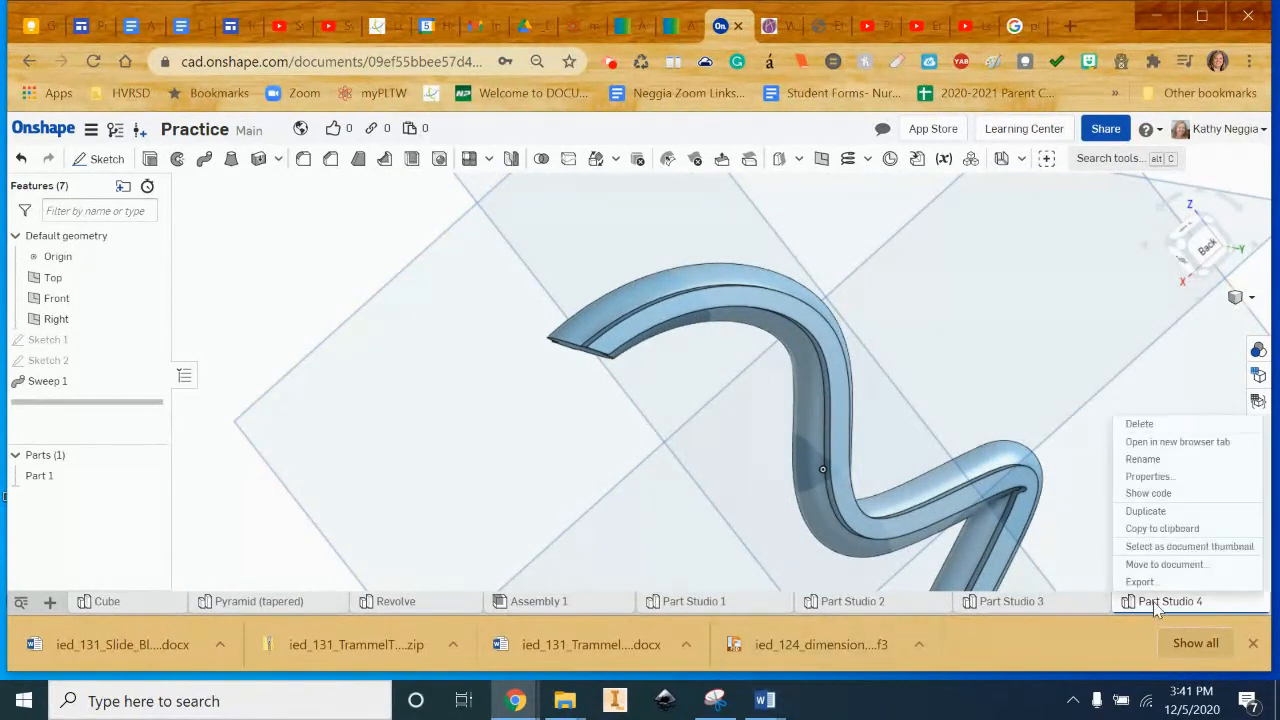
left_click(1150, 460)
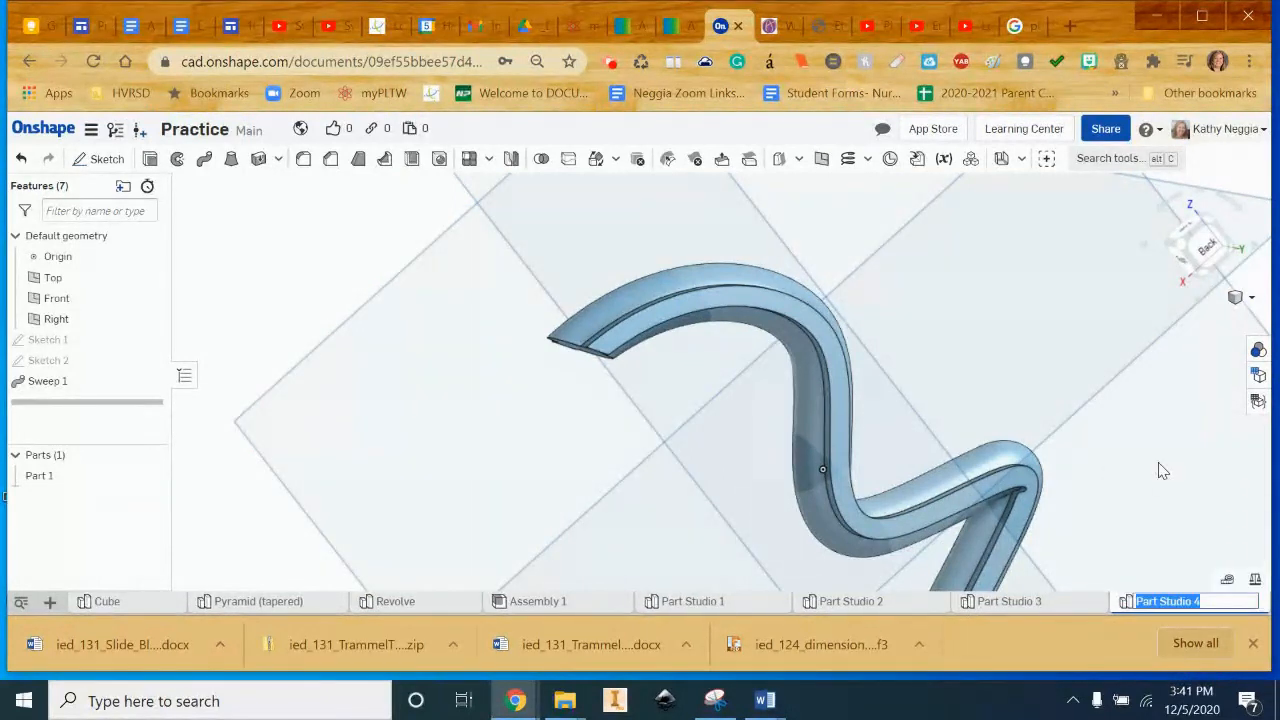
type("Sweep")
key("Return")
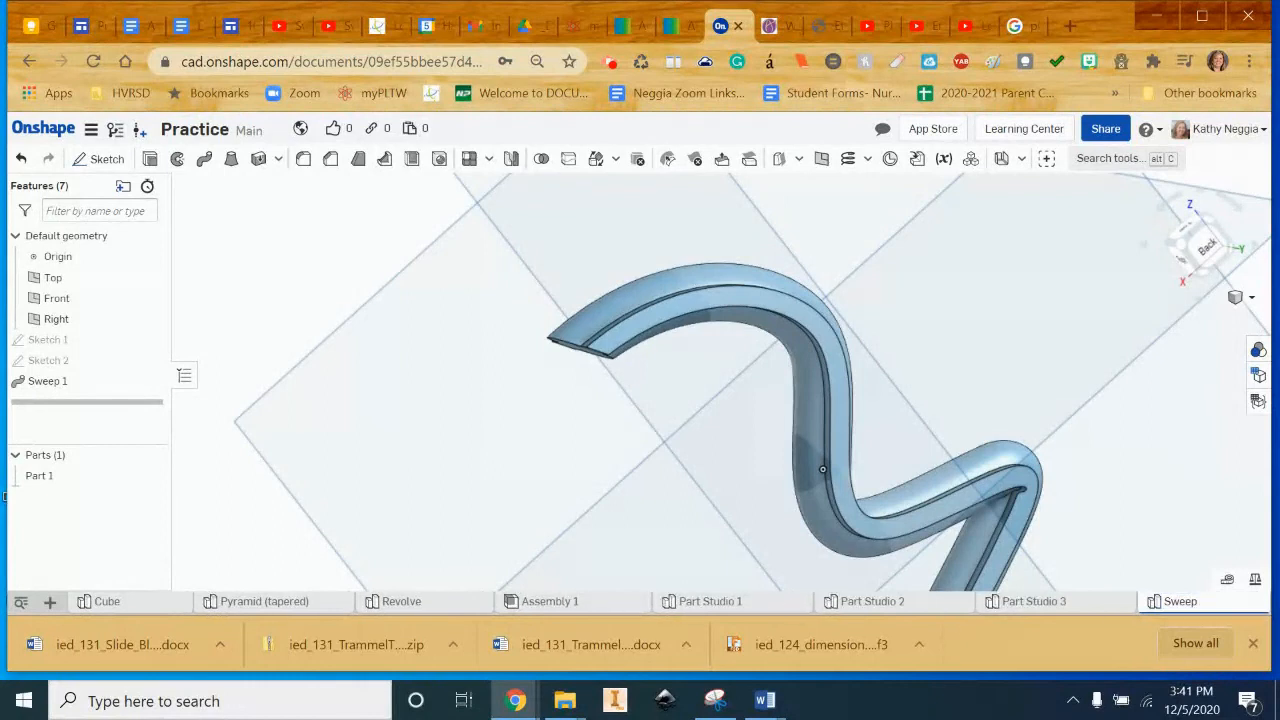
mouse_move(517, 708)
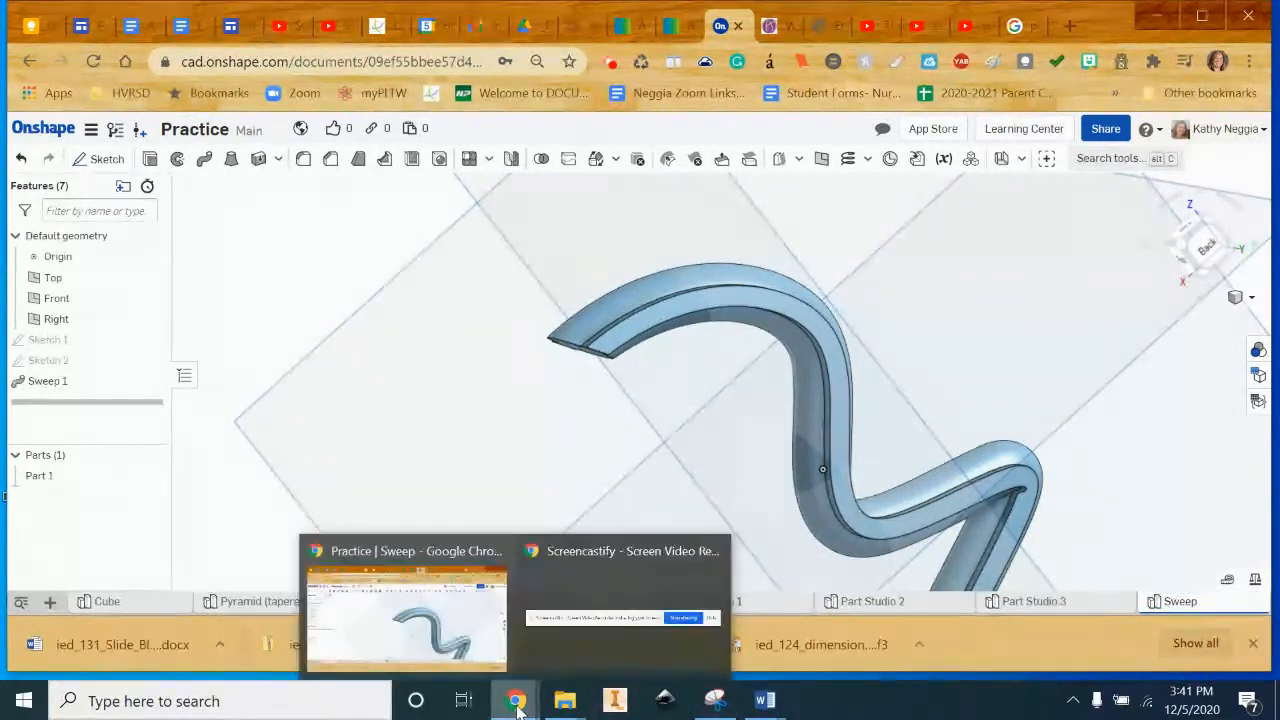